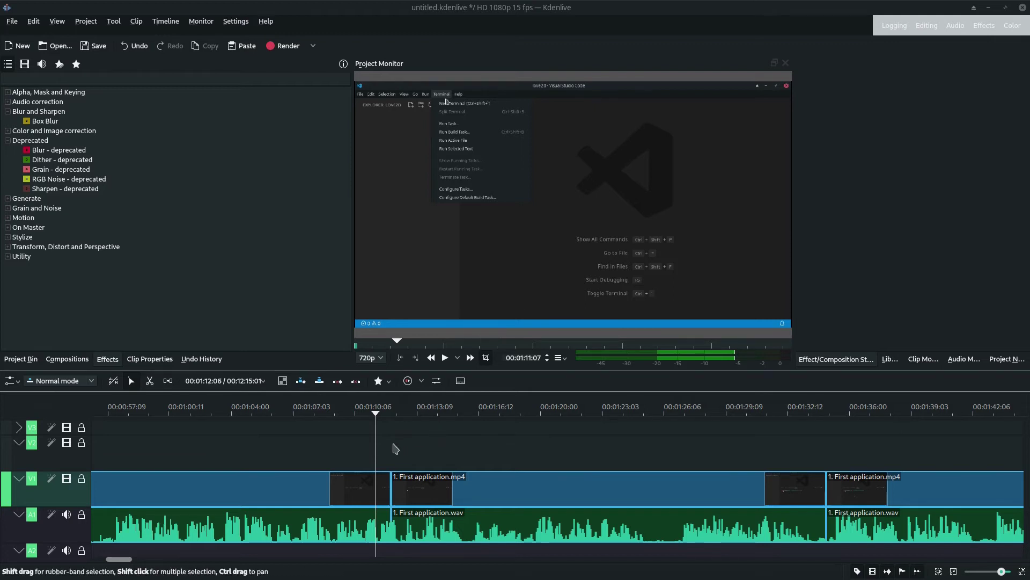
click(389, 453)
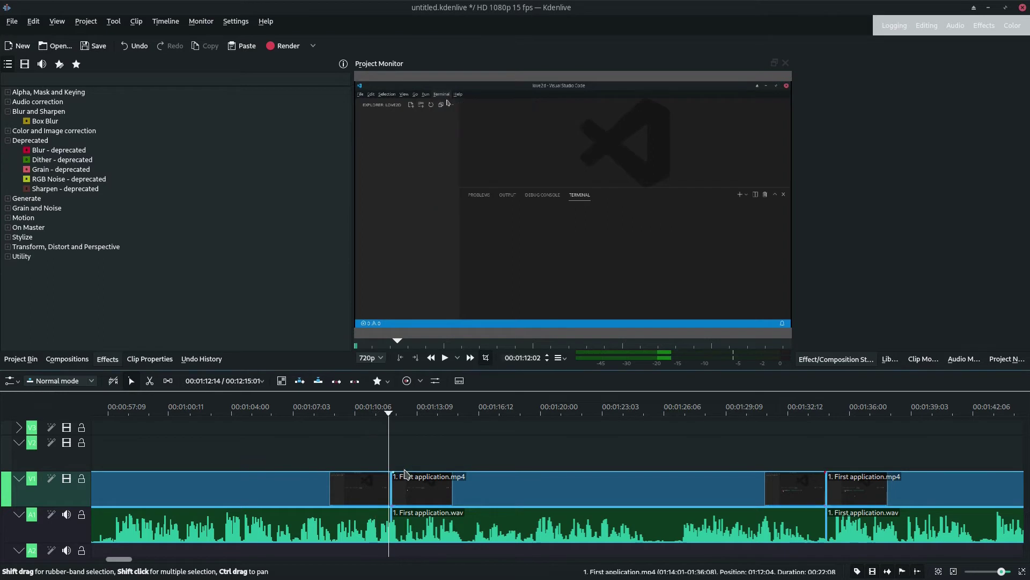
click(405, 473)
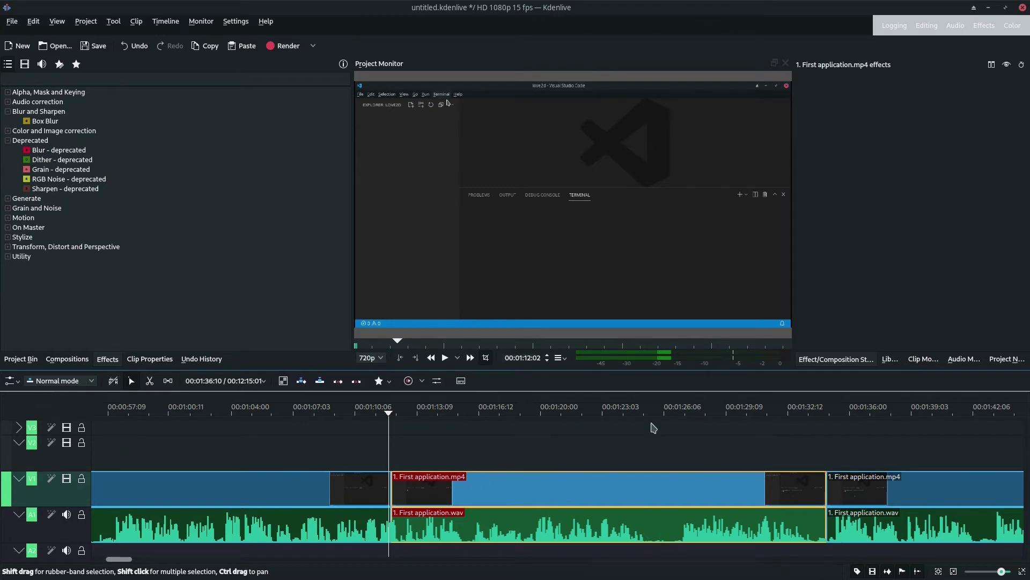
key(ctrl+z)
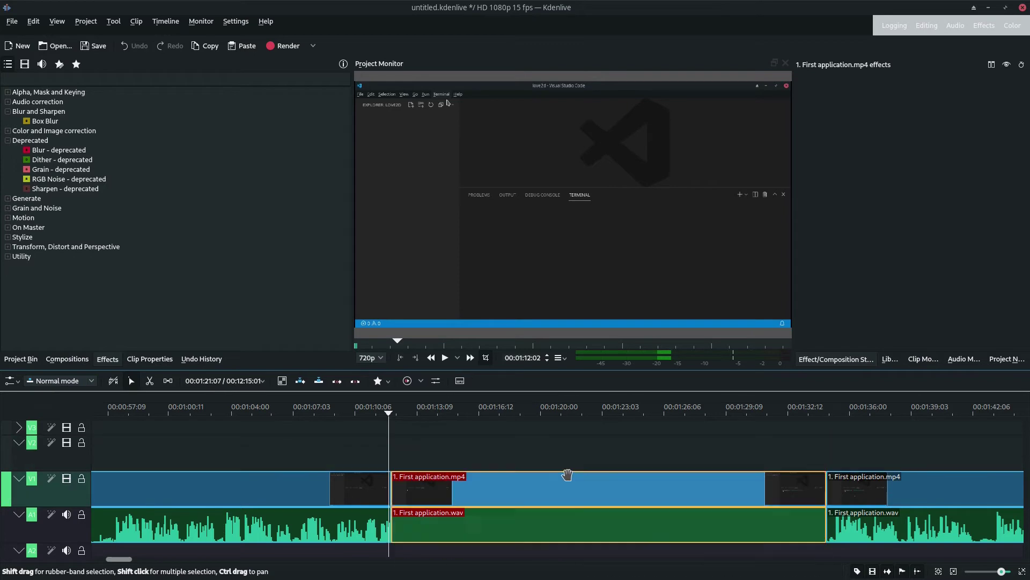
mouse_move(567, 475)
mouse_down()
mouse_move(563, 460)
mouse_move(582, 478)
mouse_move(566, 479)
mouse_up()
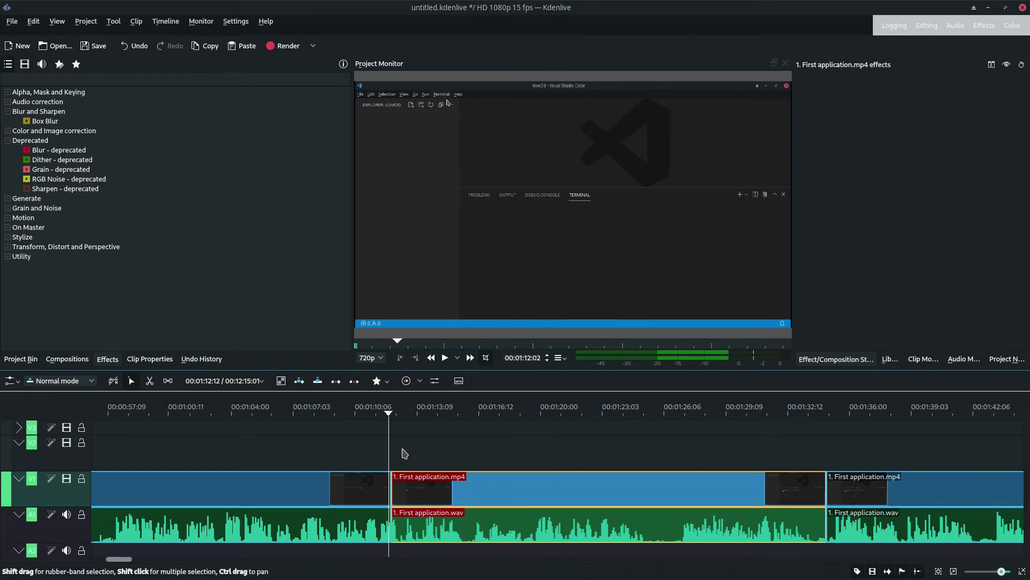
click(445, 358)
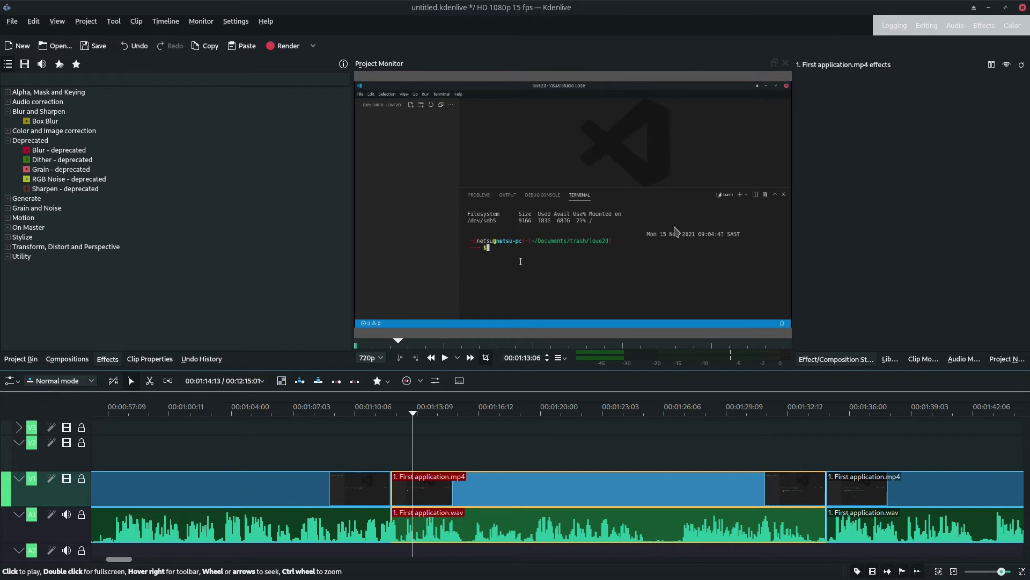
click(743, 432)
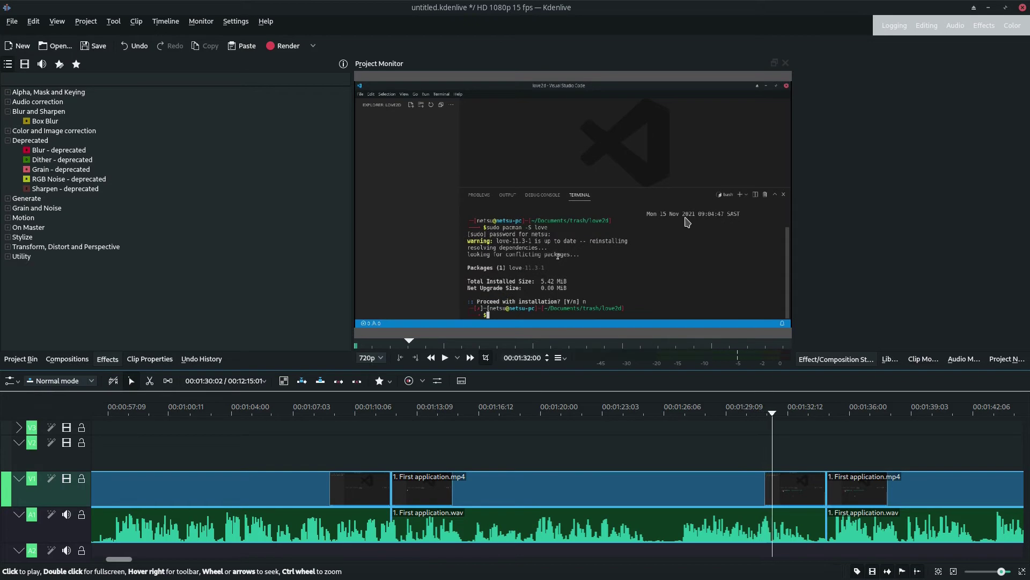
key(space)
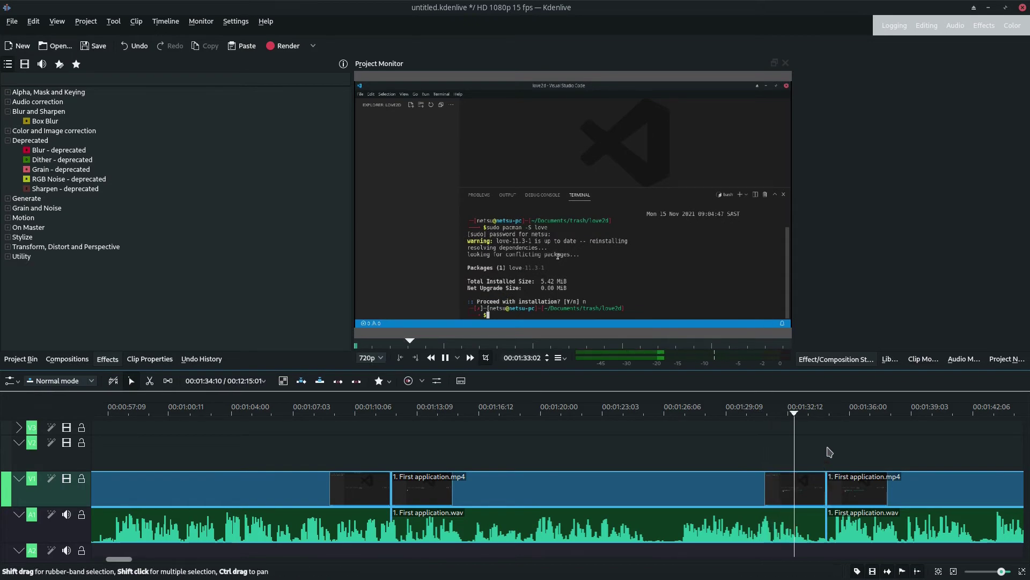
key(space)
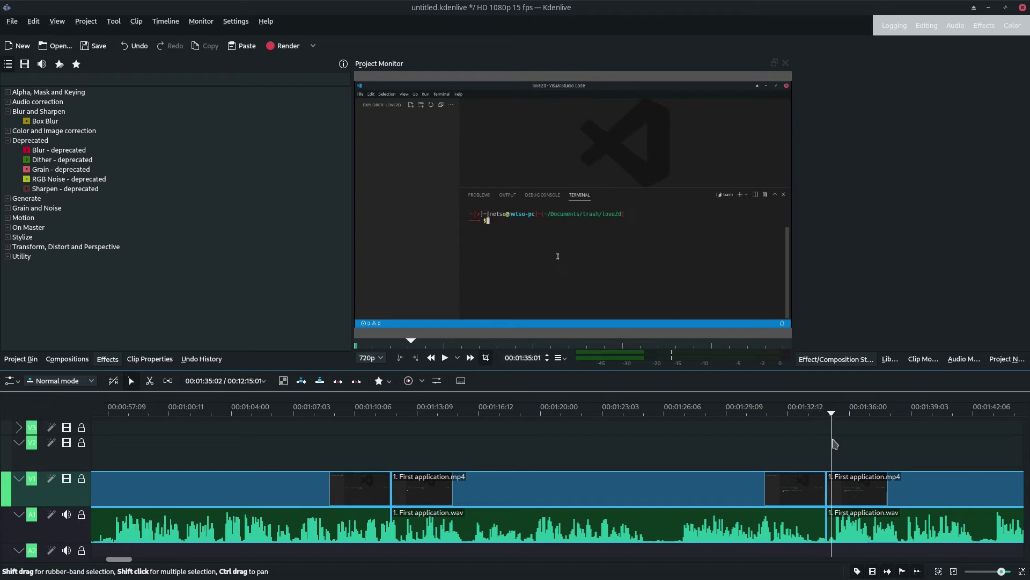
click(389, 461)
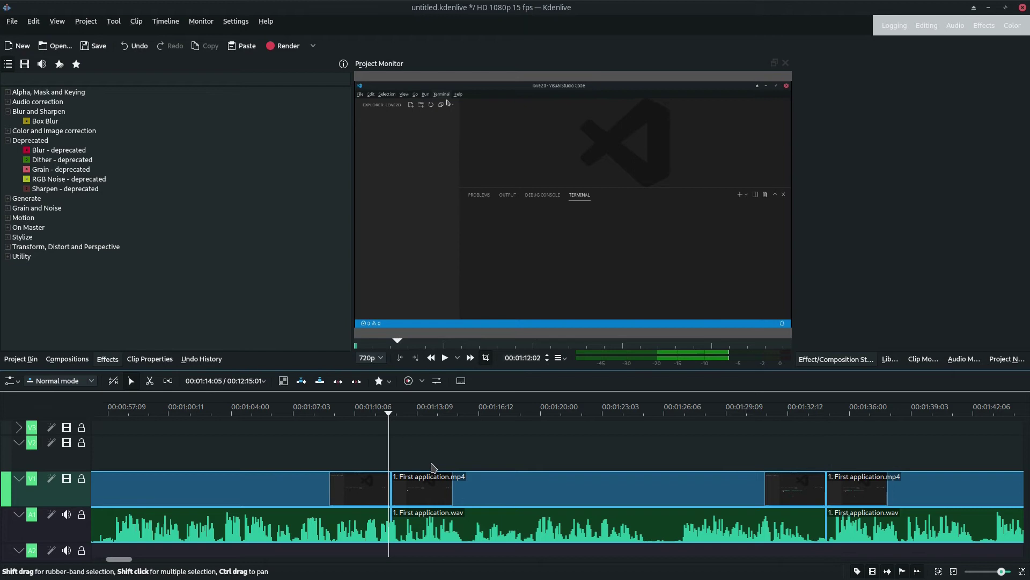
Ungroup the First application clip so its video separates from its audio
click(450, 481)
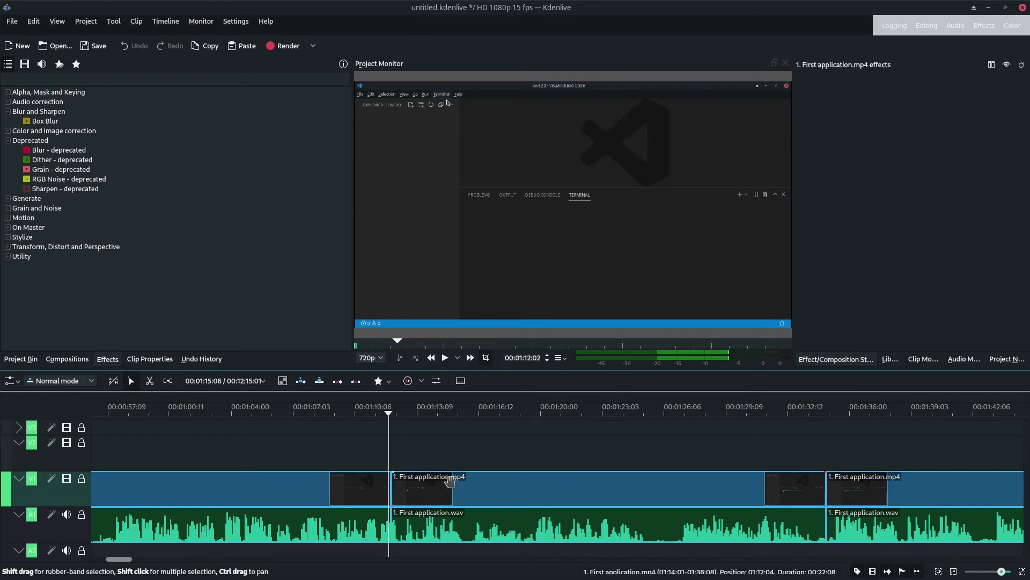
right_click(470, 491)
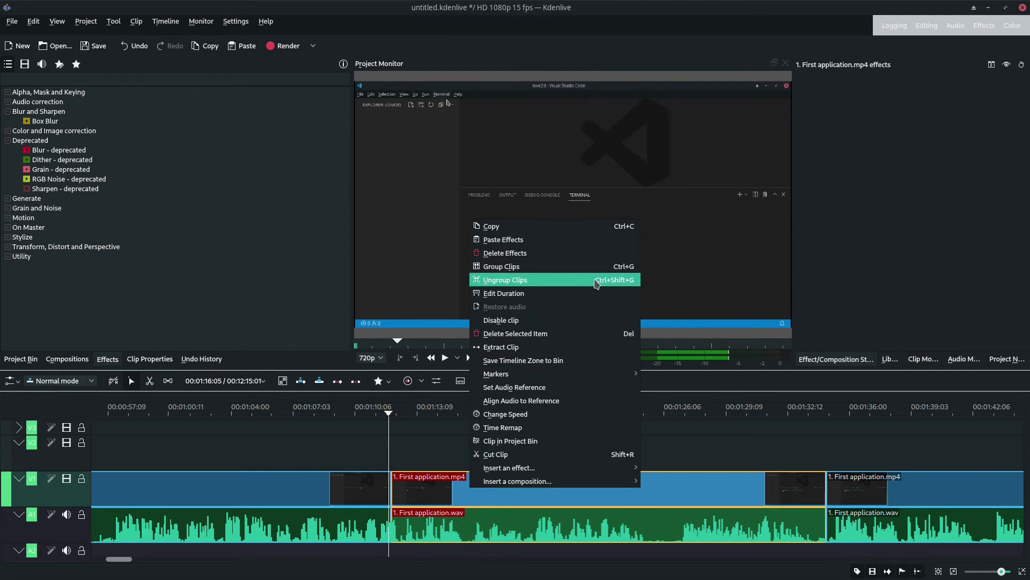
click(510, 280)
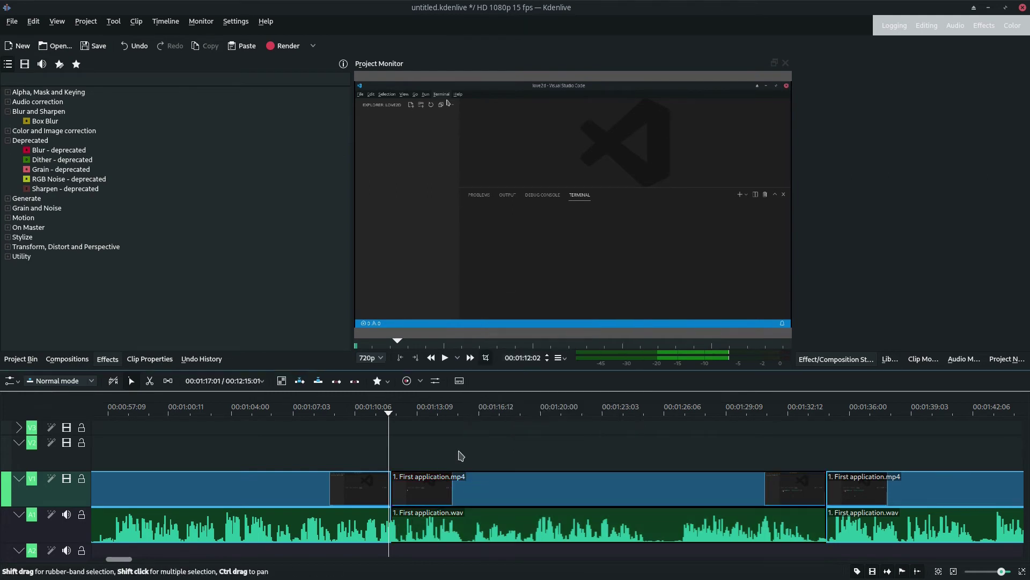
Copy the First application video and paste it onto V2, aligned directly above the original
click(425, 493)
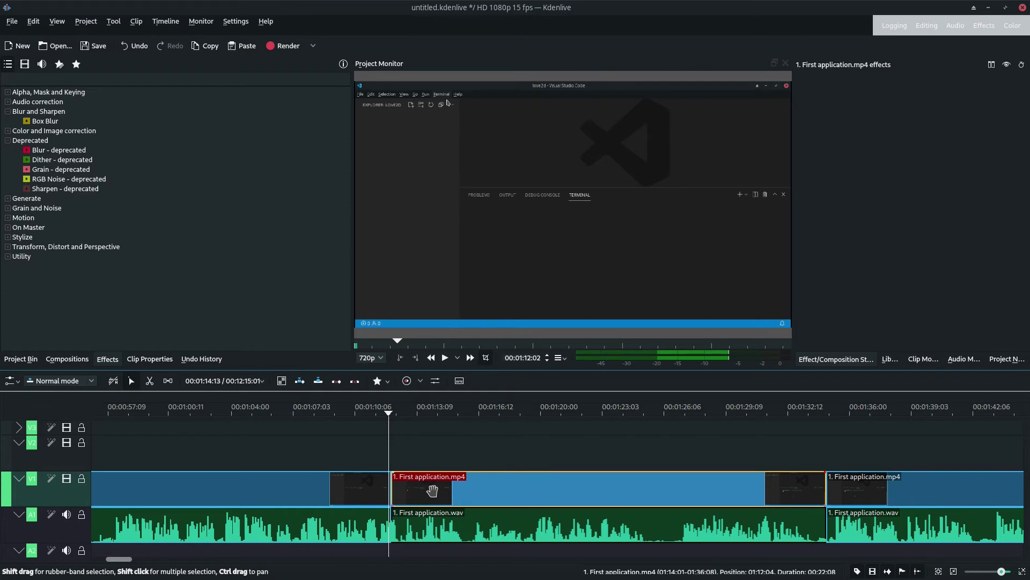
right_click(449, 491)
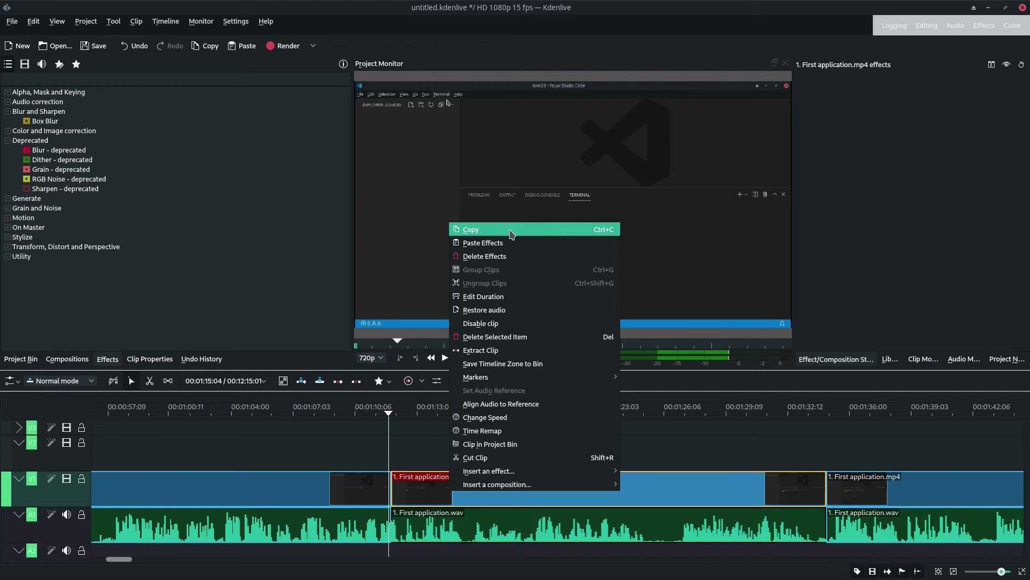
click(596, 230)
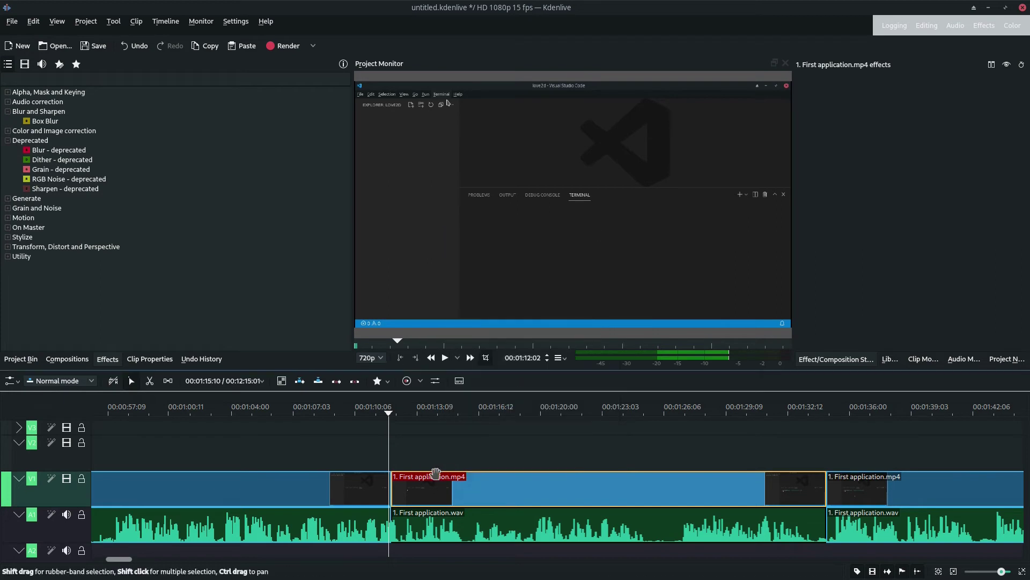
right_click(398, 455)
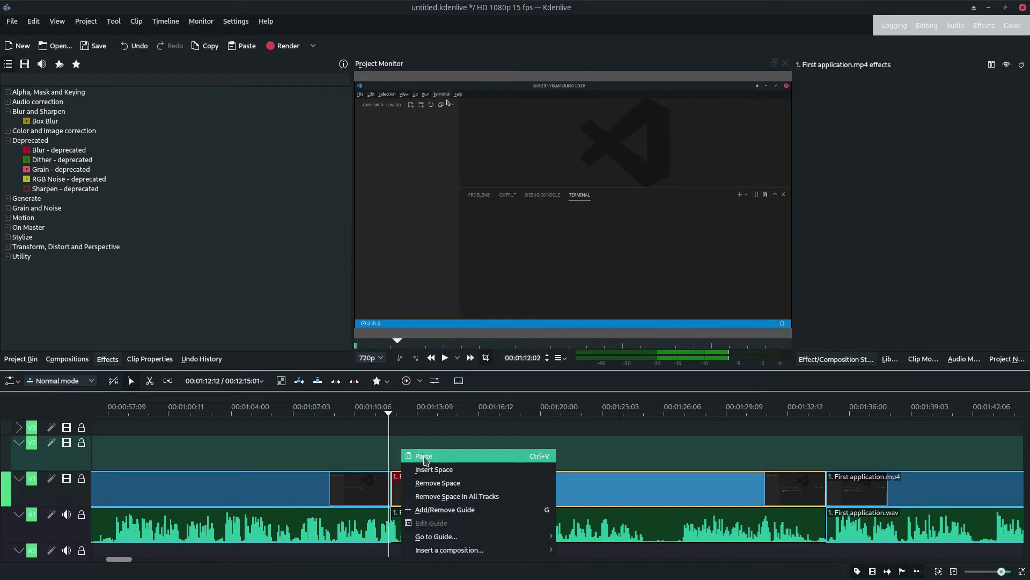
click(424, 456)
mouse_move(426, 460)
mouse_down()
mouse_move(418, 471)
mouse_move(431, 459)
mouse_move(480, 461)
mouse_move(429, 466)
mouse_up()
key(Escape)
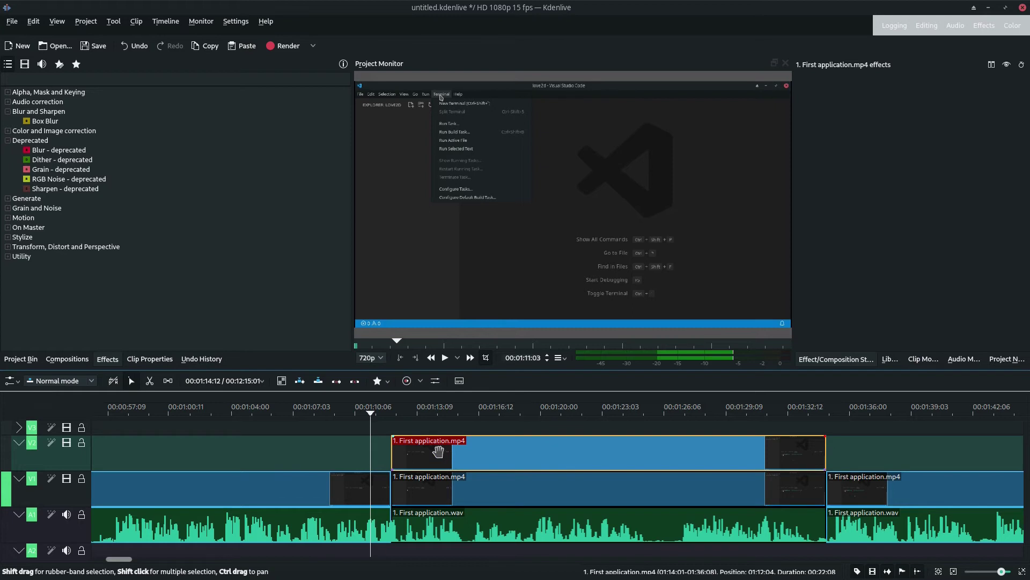
Group the V2 copy with the V1 video and A1 audio, test-drag the group, then return it
shift+click(438, 481)
shift+click(443, 525)
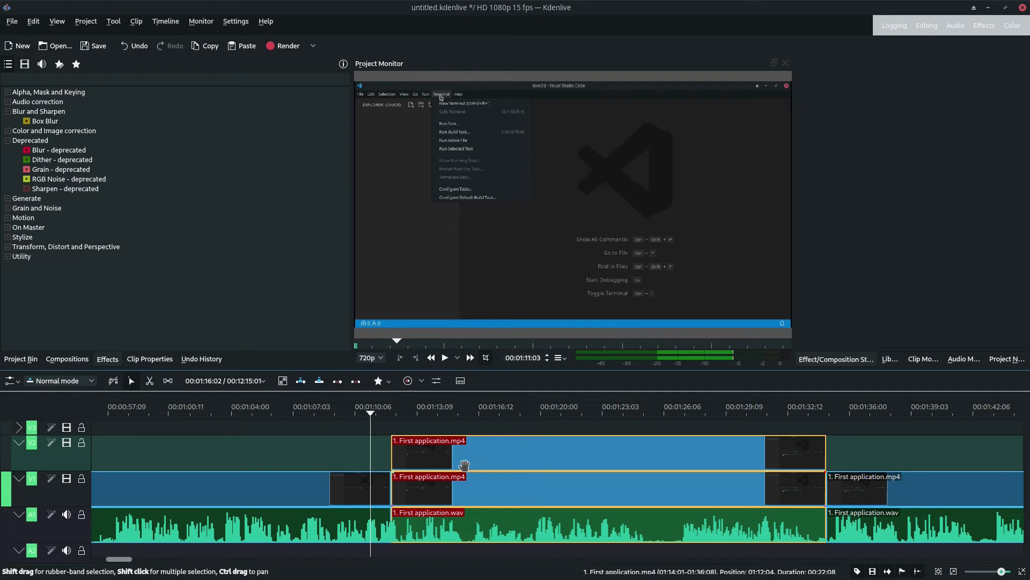
right_click(484, 457)
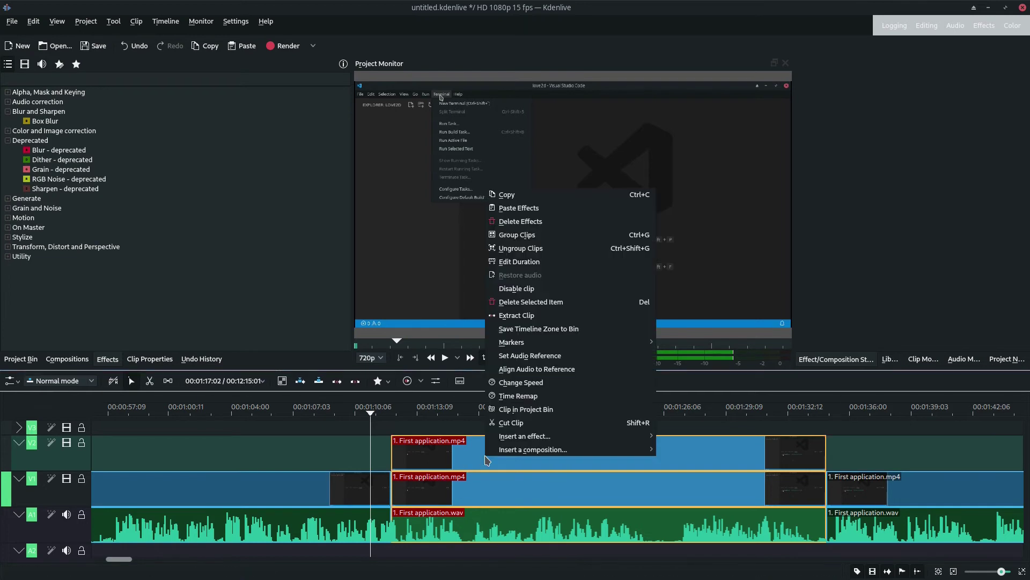
click(530, 238)
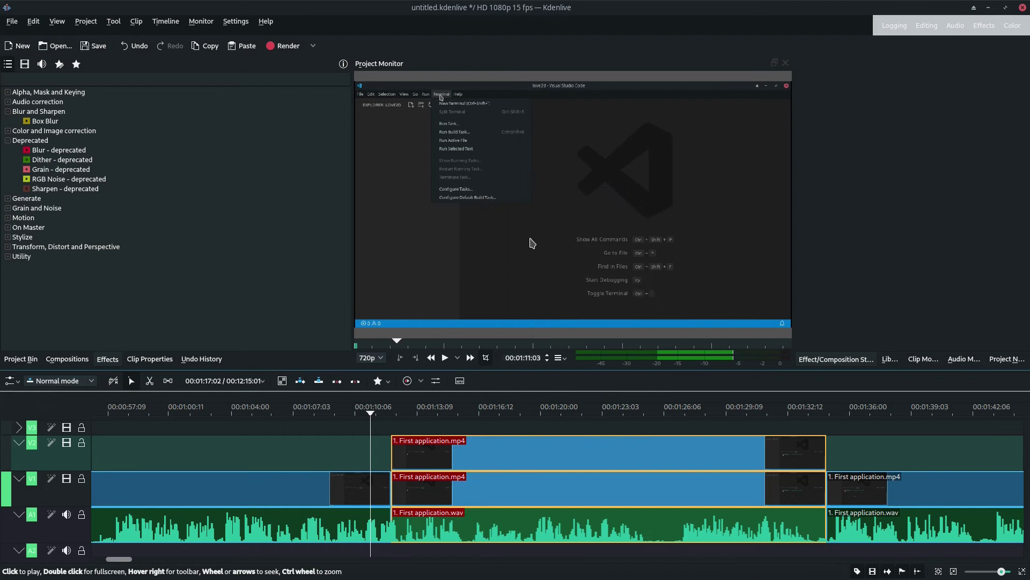
click(483, 450)
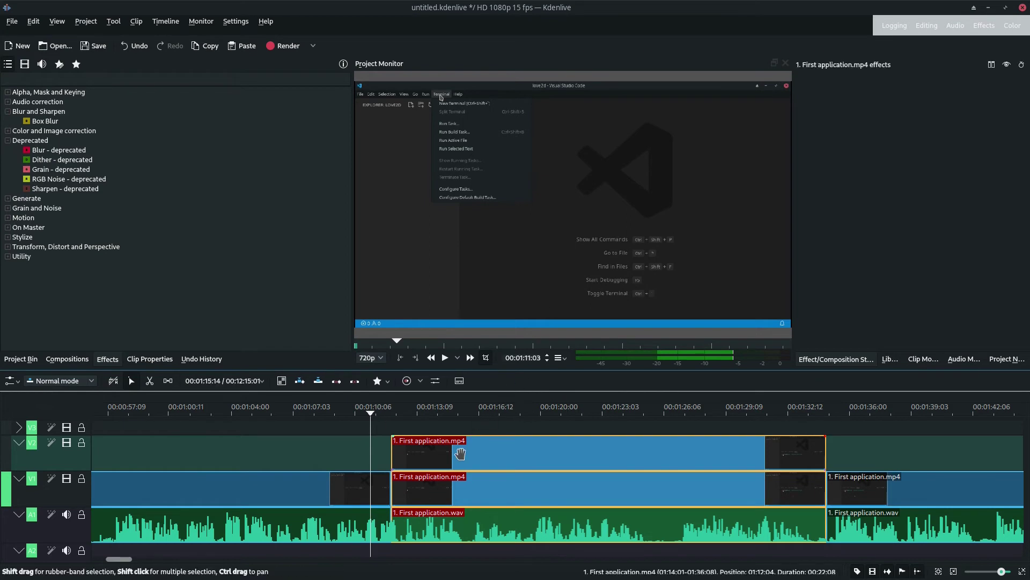
drag(440, 457, 523, 463)
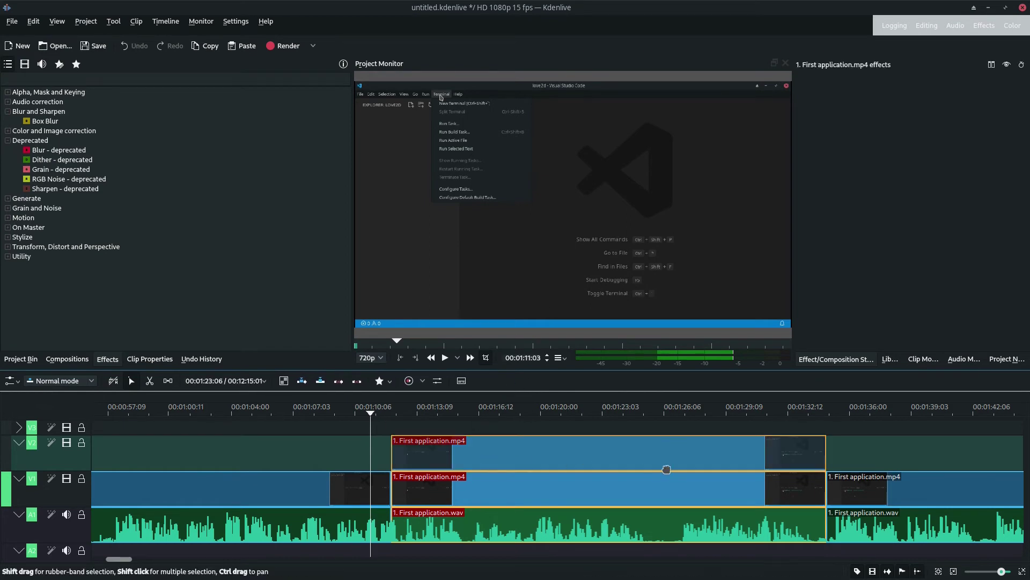
drag(659, 469, 658, 469)
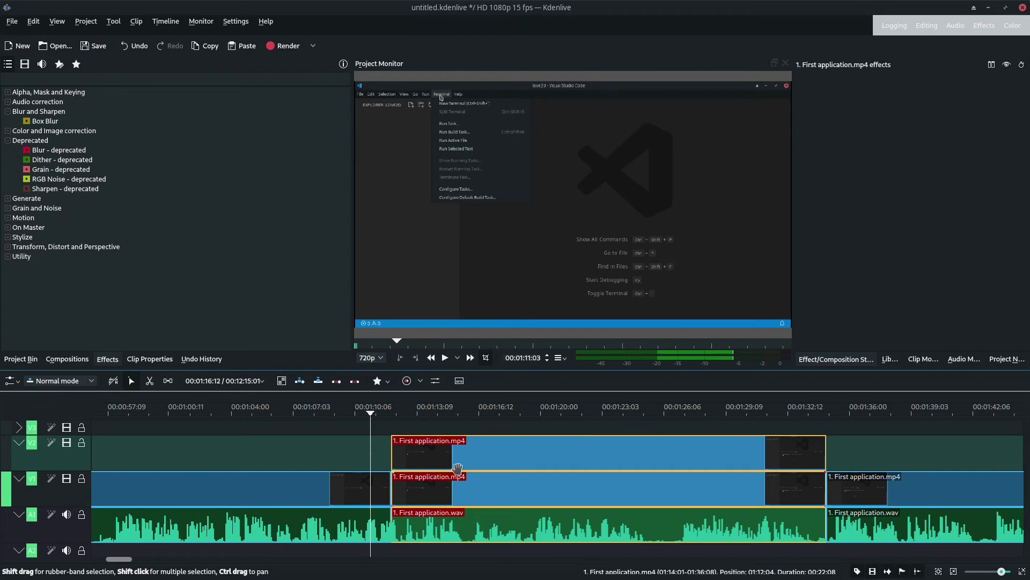
Set the playhead on the df output frame, search effects for 'alph' and drop Alpha shapes (Mask) on the V2 copy
click(396, 432)
click(394, 431)
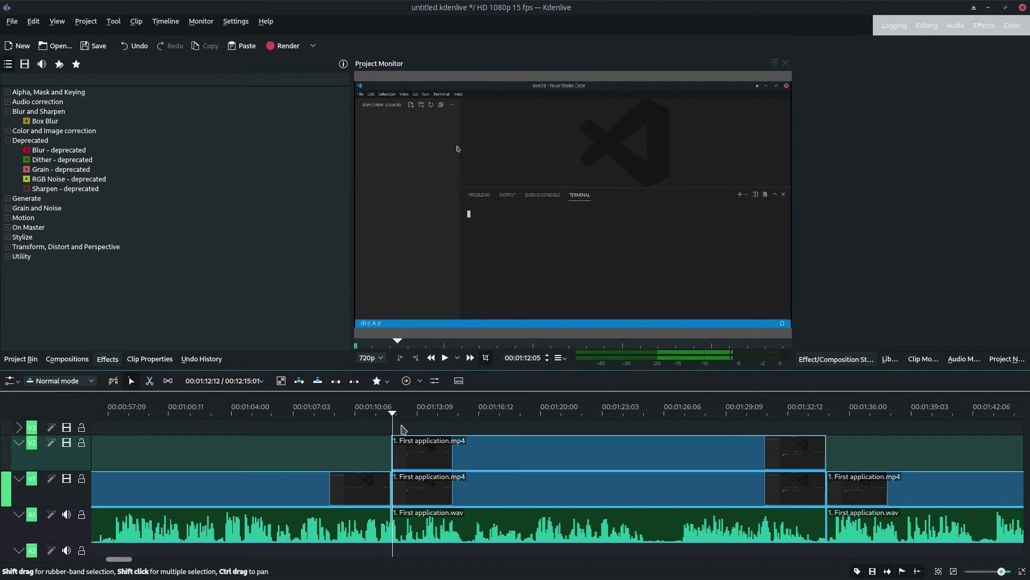
click(396, 429)
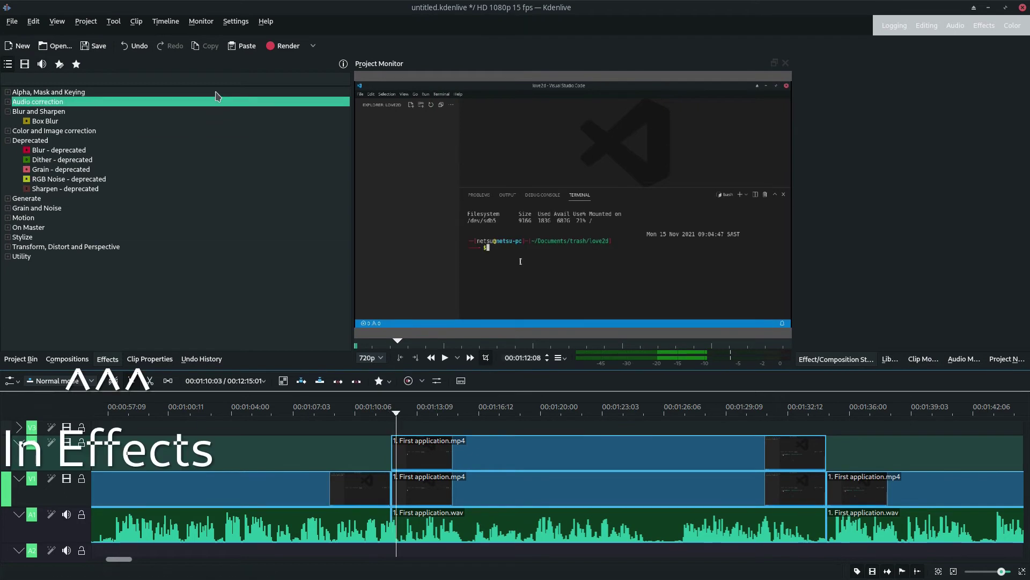
click(195, 83)
text(alpha)
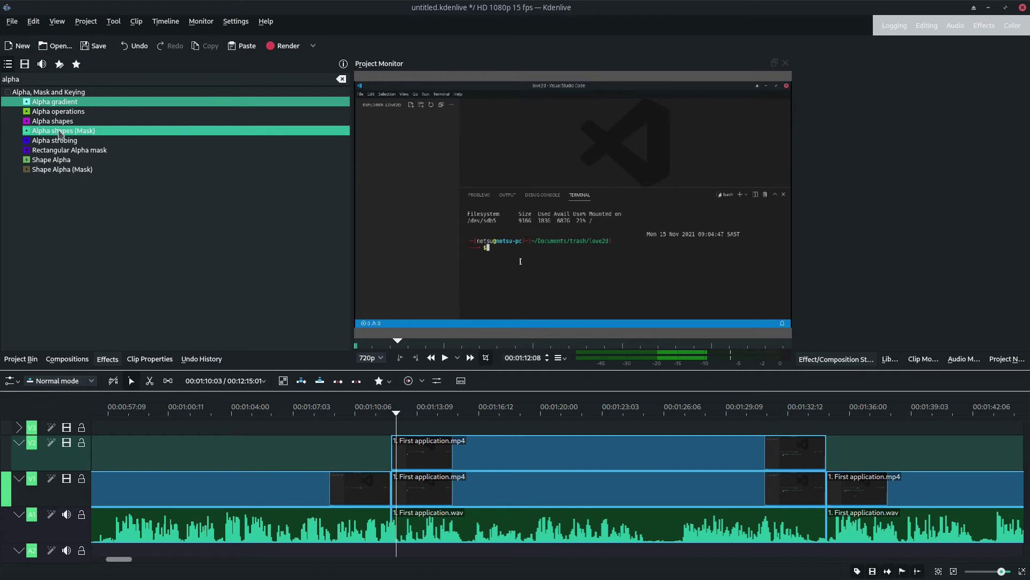
drag(60, 132, 498, 457)
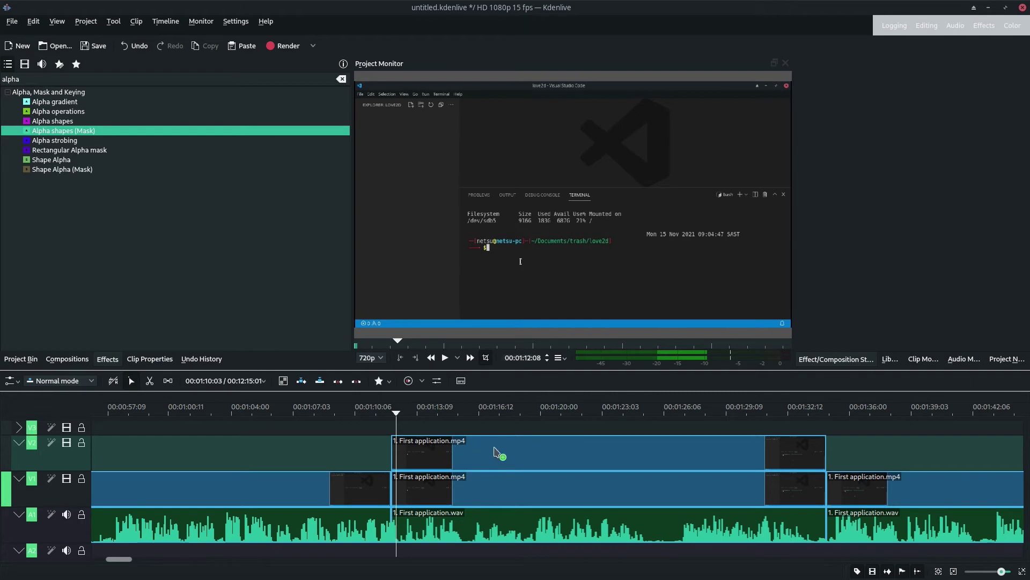
drag(520, 449, 521, 448)
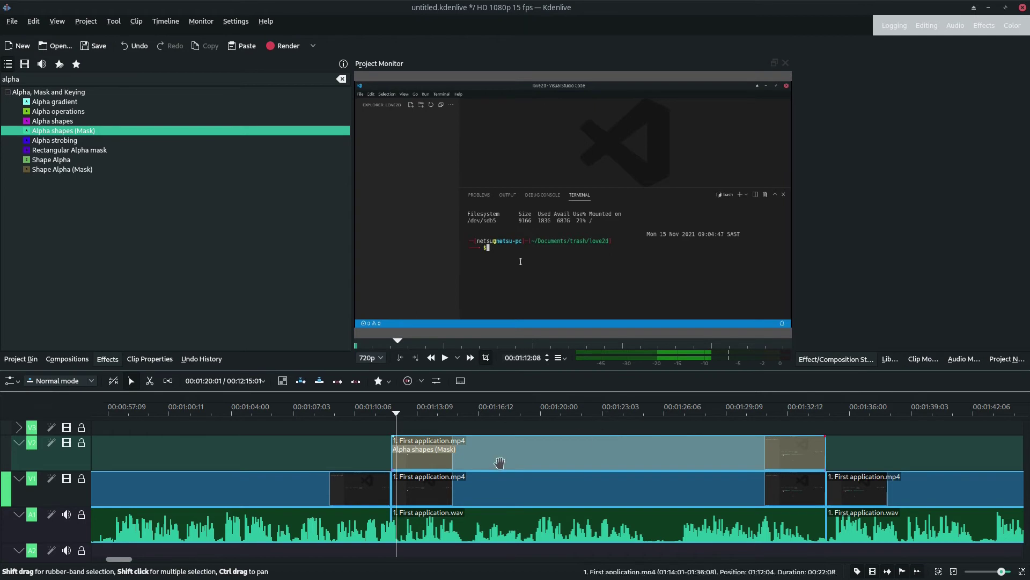
Move and shrink the mask rectangle in the monitor to sit over the terminal's date-and-time line
click(483, 464)
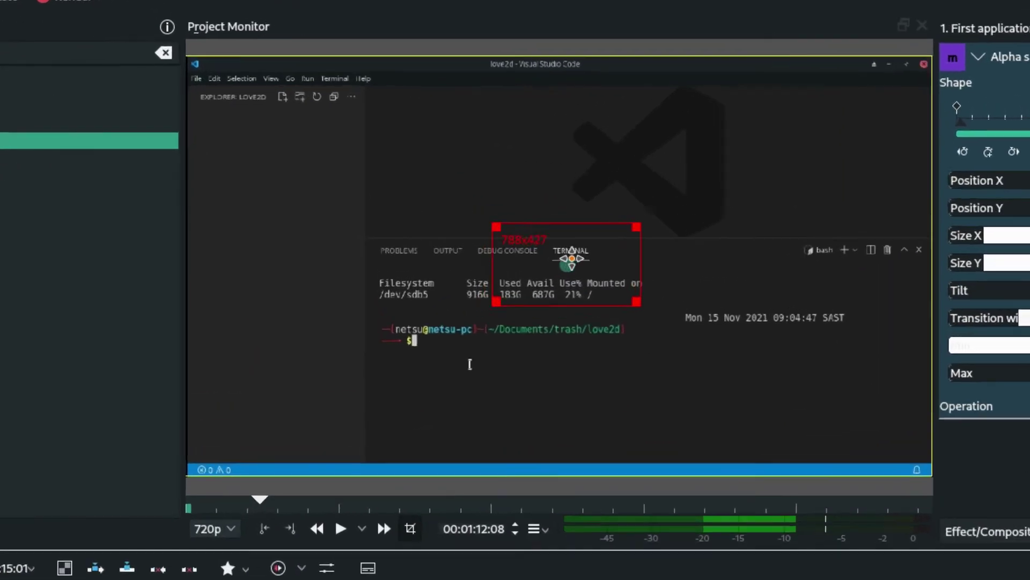
drag(573, 204, 636, 210)
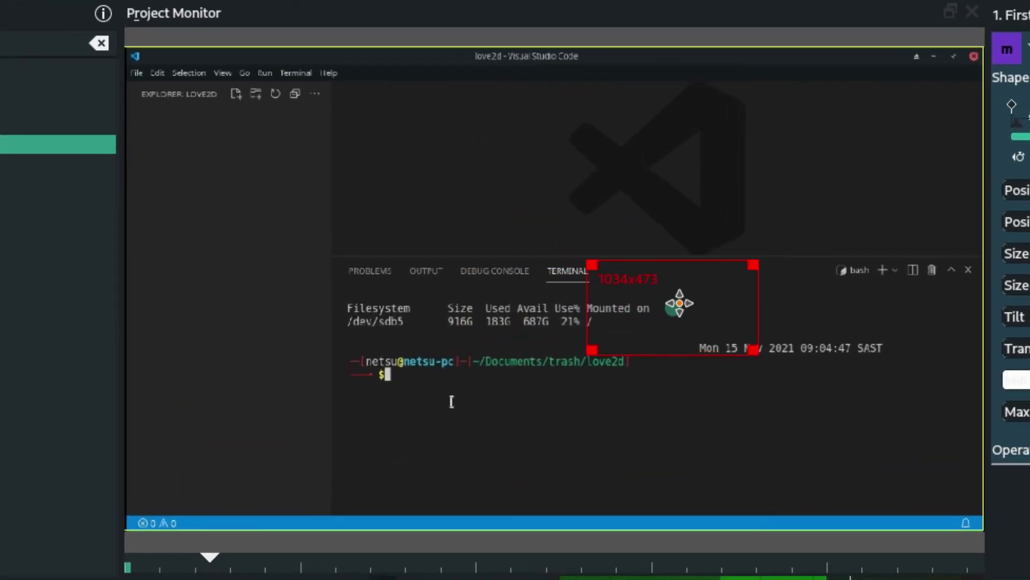
drag(679, 303, 778, 312)
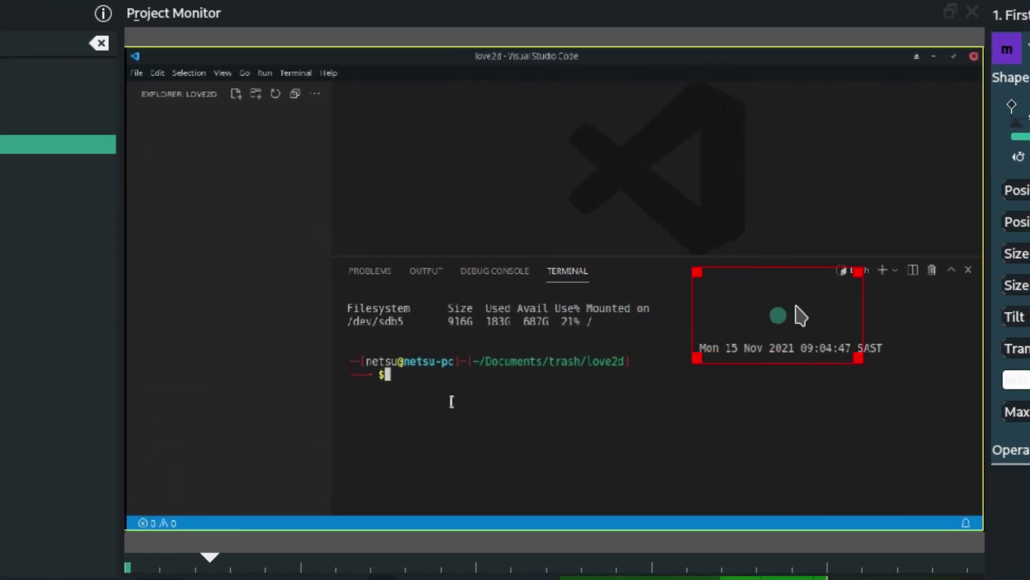
drag(857, 271, 890, 326)
drag(787, 343, 785, 346)
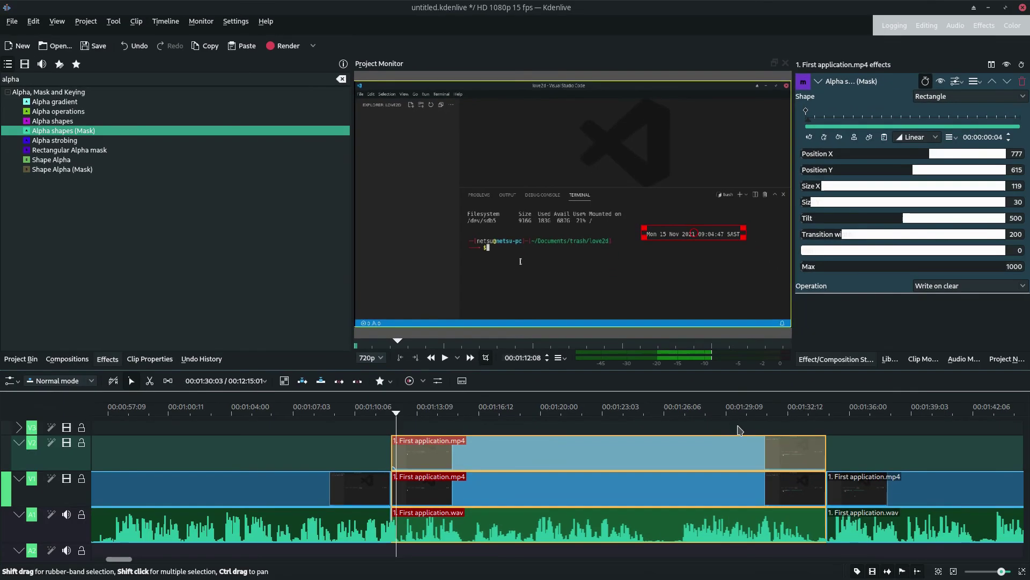
click(723, 429)
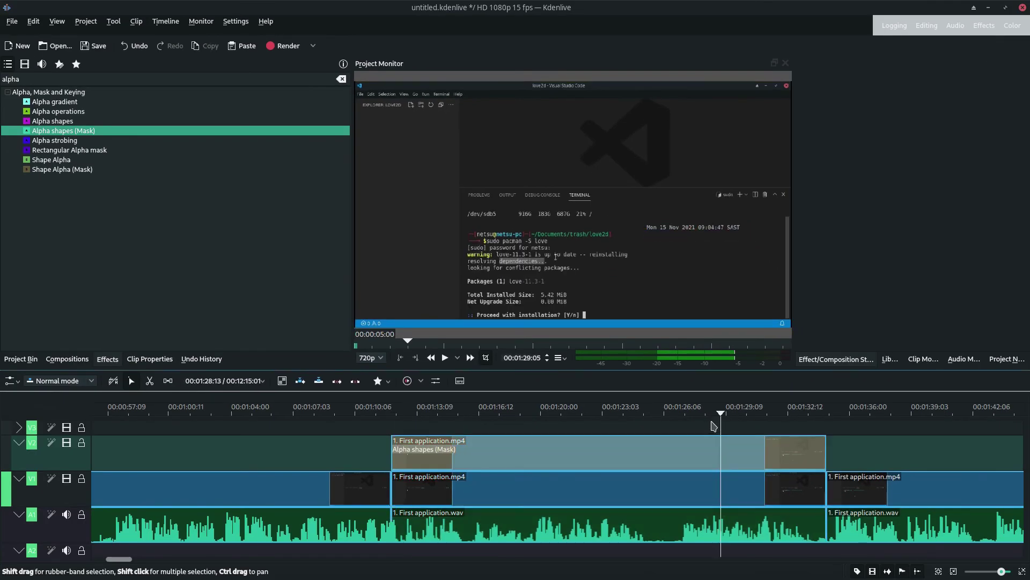
Select the masked clip and step frame by frame to just before the terminal text scrolls
drag(714, 426, 701, 424)
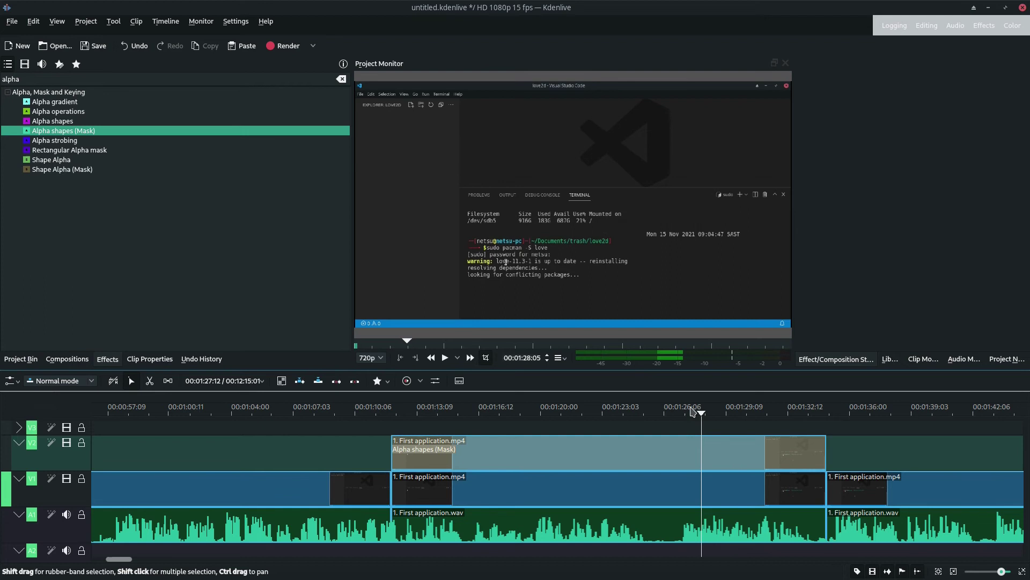
click(694, 441)
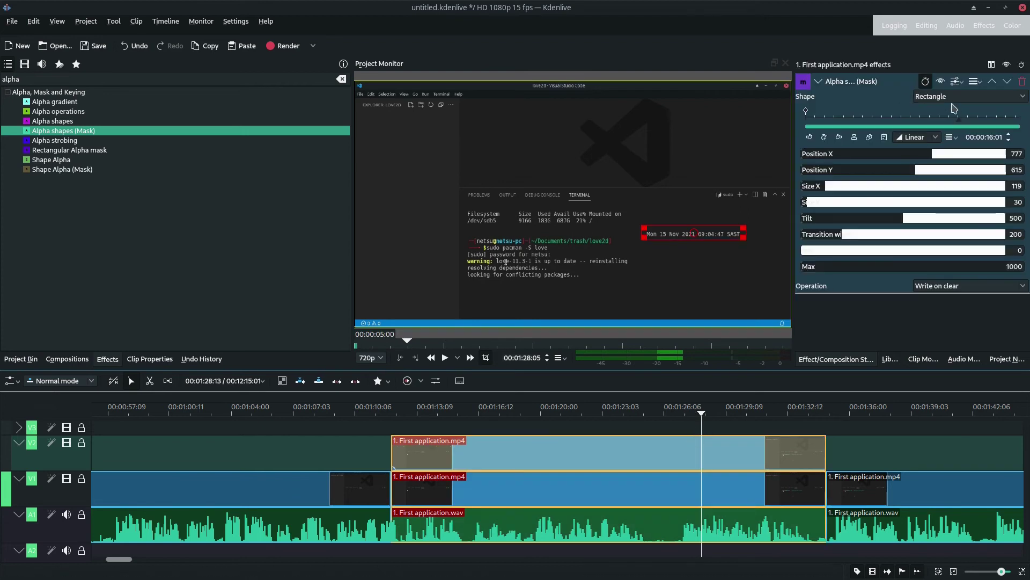
click(960, 118)
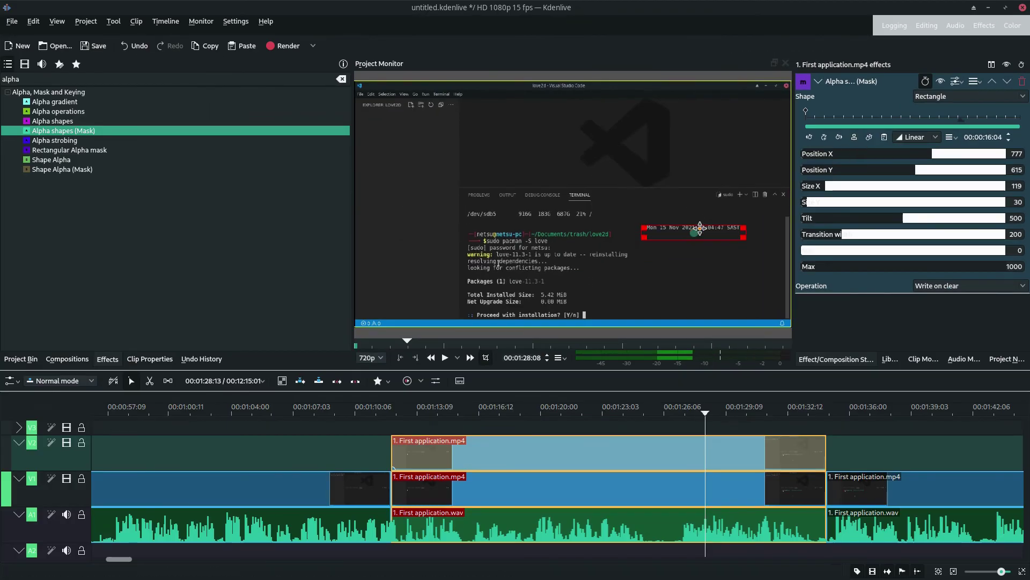
click(962, 123)
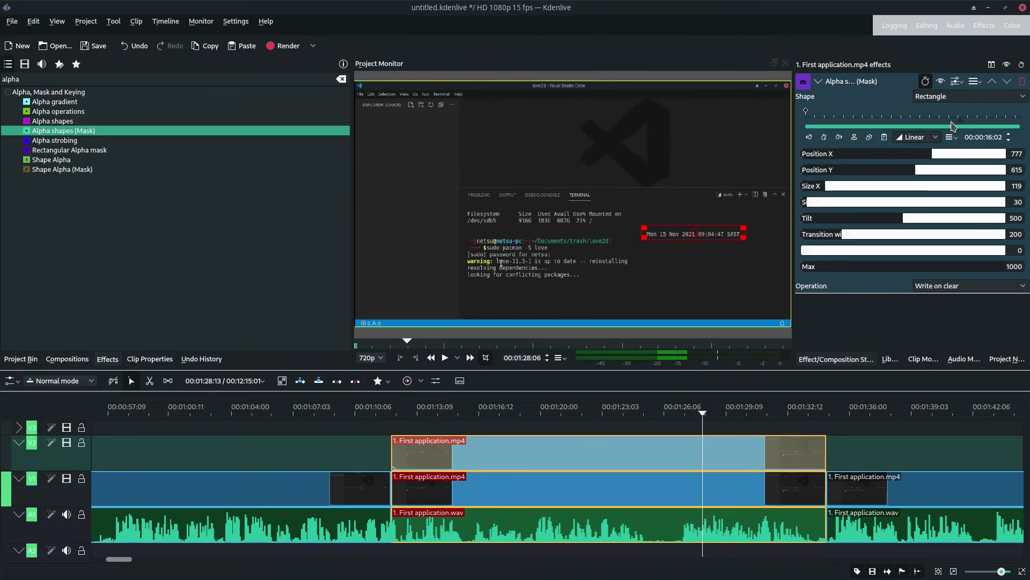
key(Left)
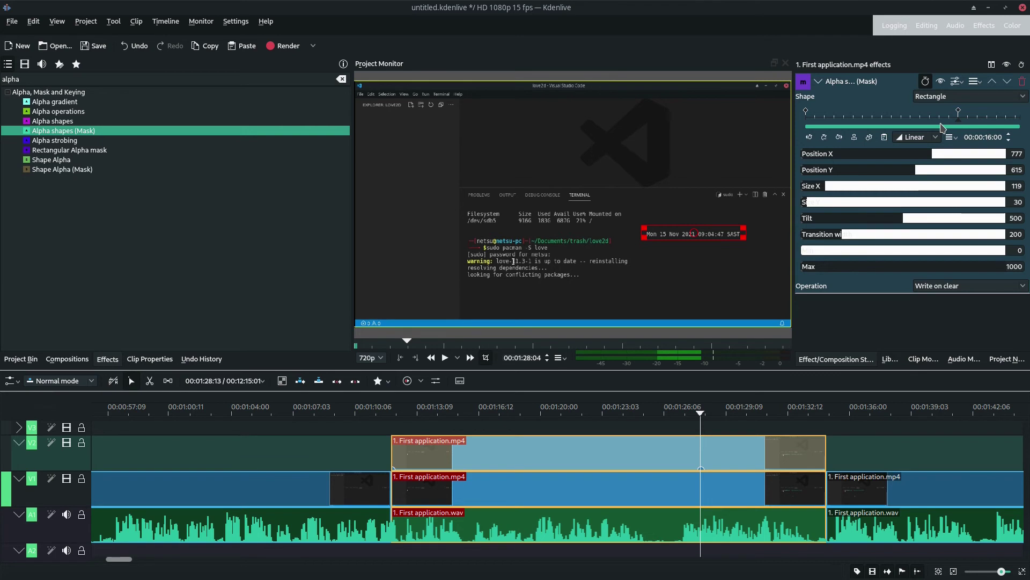
key(Right)
key(Right)
key(Right)
key(Right)
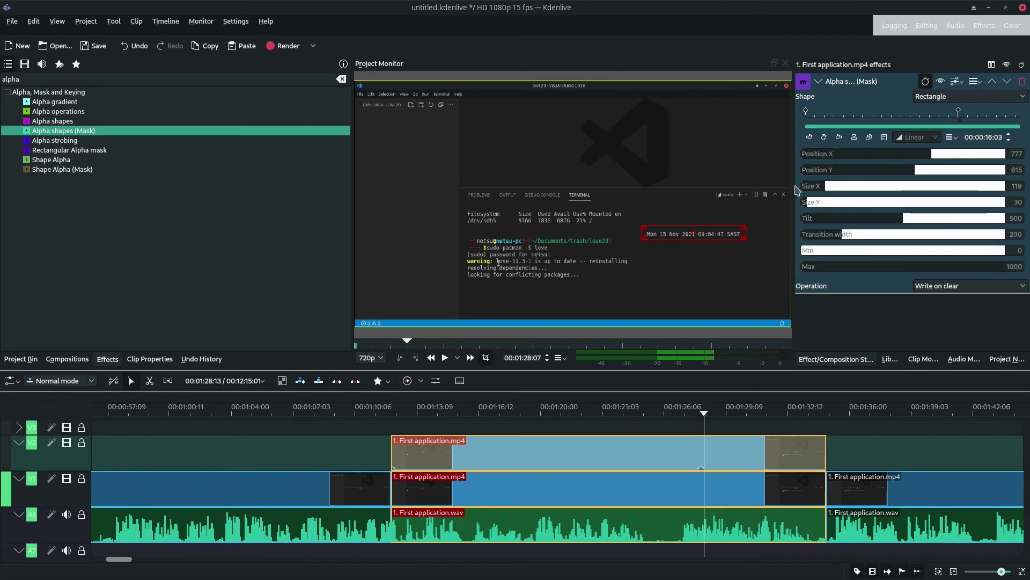
Add a mask keyframe at the scroll and nudge the rectangle onto the shifted timestamp
click(693, 235)
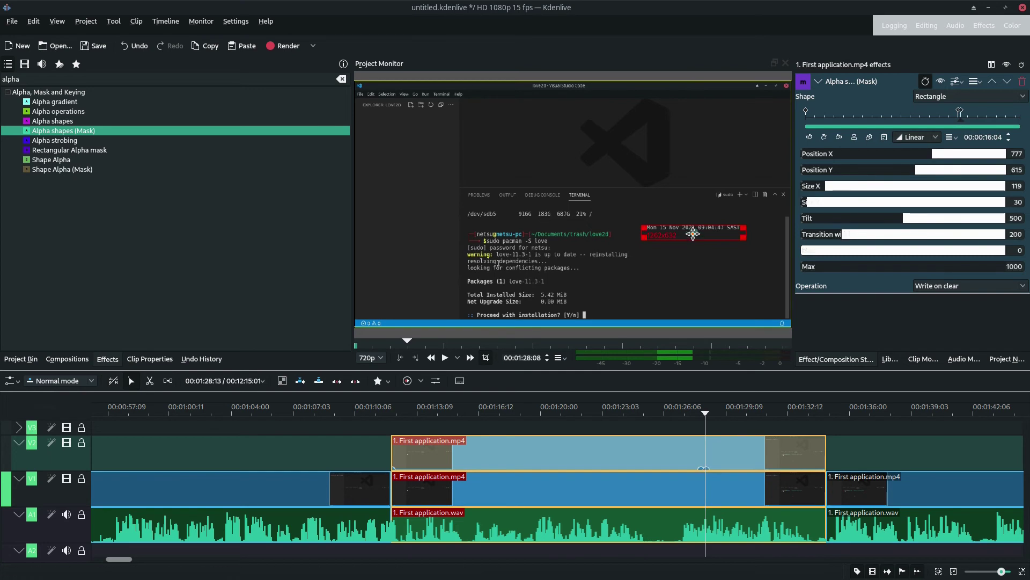
drag(692, 230, 692, 228)
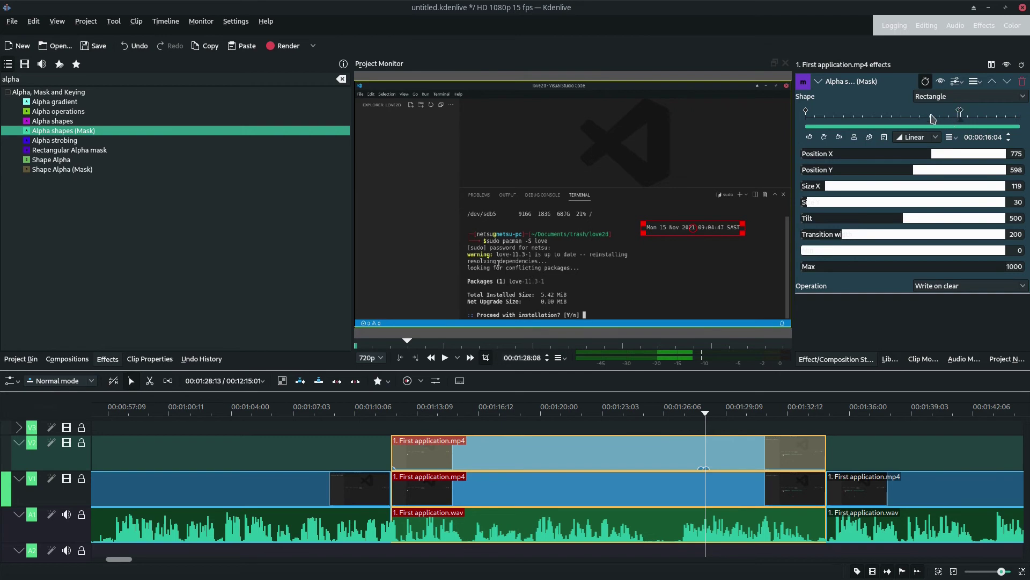
key(Right)
key(Right)
key(Right)
key(Right)
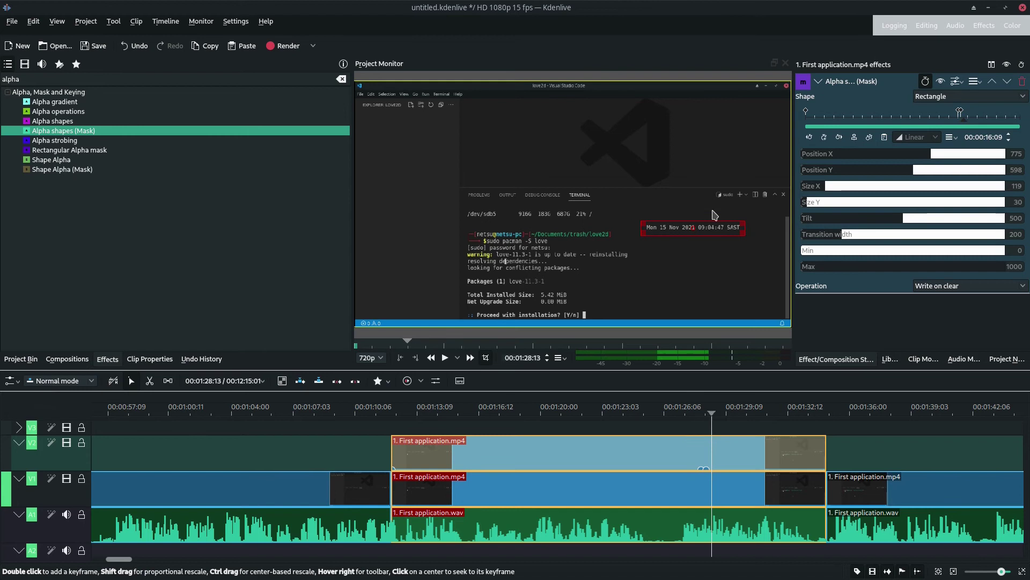
key(Right)
key(Right)
key(Right)
key(Right)
key(Right)
key(Right)
key(Right)
key(Right)
key(Right)
key(Right)
key(Right)
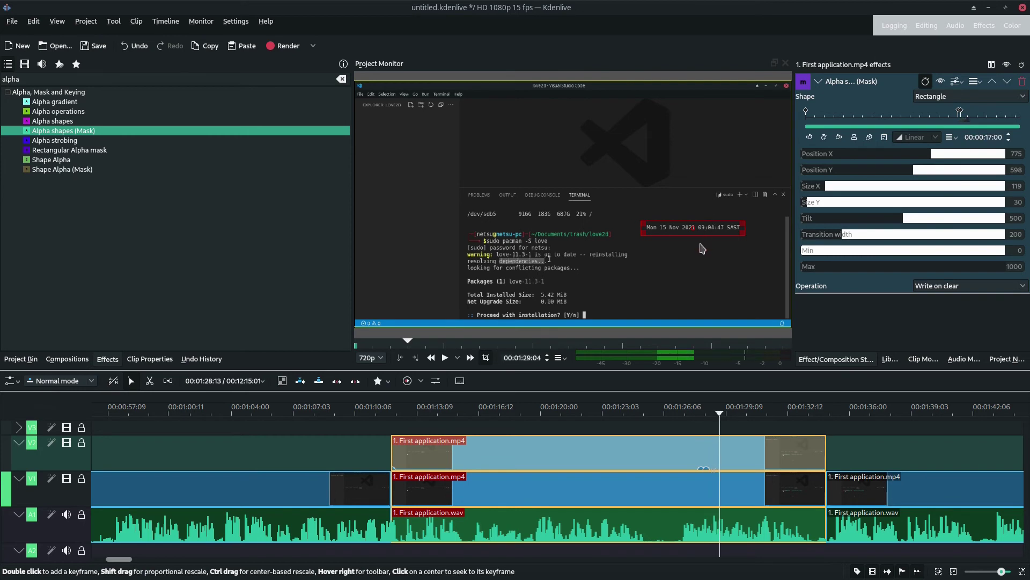
key(Right)
key(Right)
key(Right)
key(Right)
key(Right)
key(Right)
key(Right)
key(Right)
key(Right)
key(Right)
key(Right)
key(Right)
key(Right)
key(Right)
key(Right)
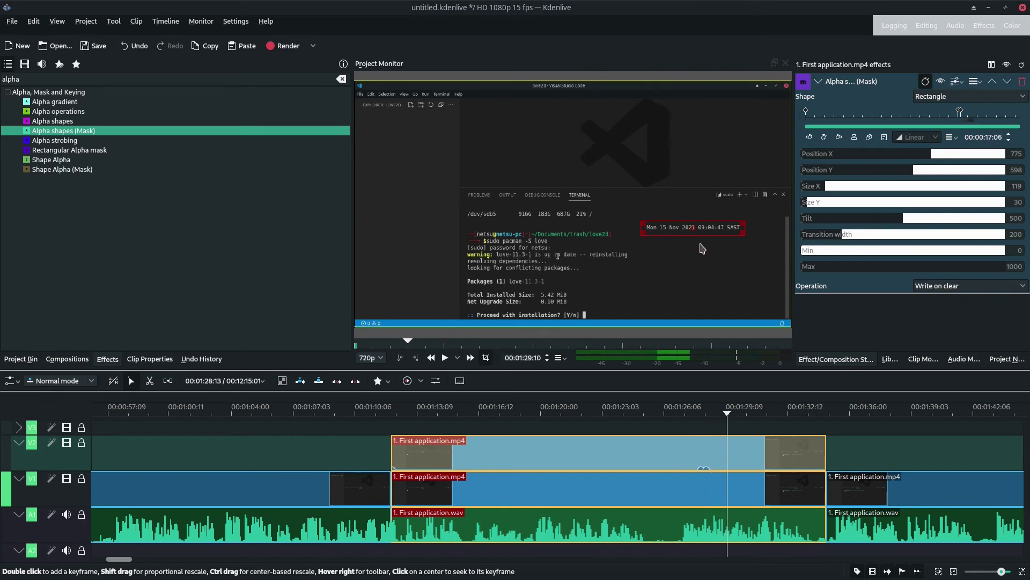
key(Right)
key(Right)
key(Right)
key(Right)
key(Right)
key(Right)
key(Right)
key(Right)
key(Right)
key(Right)
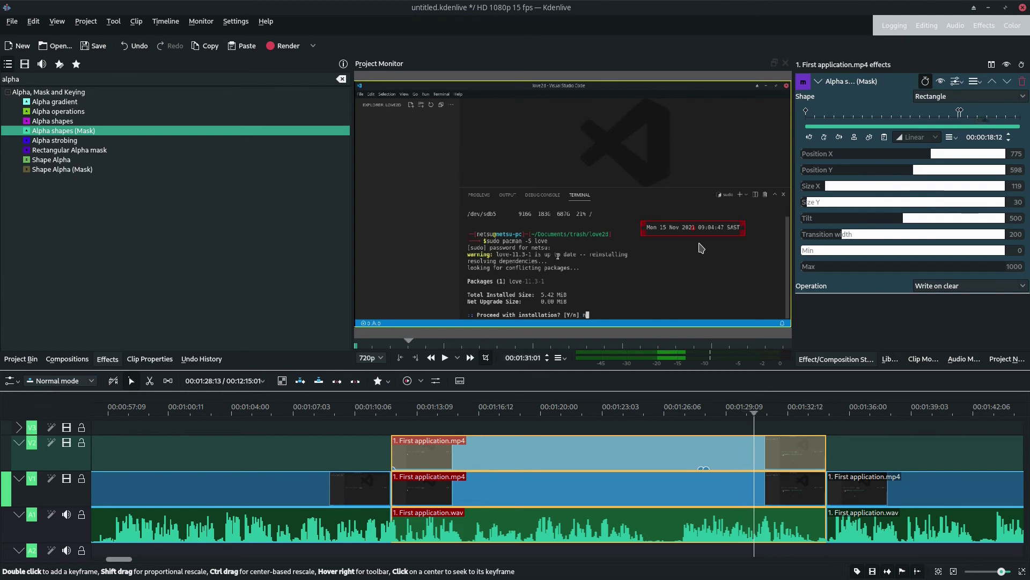
Add further keyframes moving the mask up with the timestamp to 766/545 until the terminal clears
drag(693, 223, 691, 218)
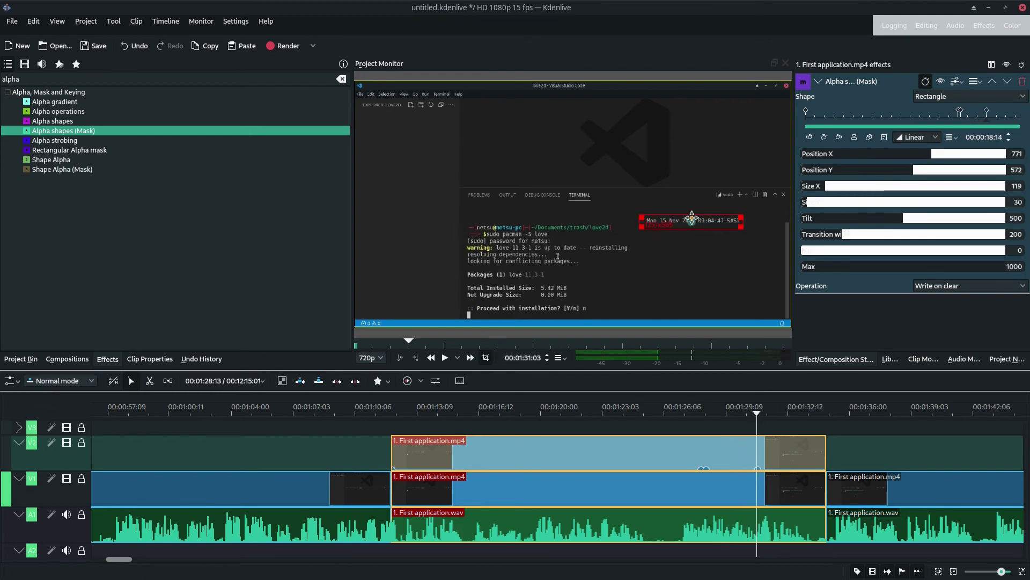
key(Right)
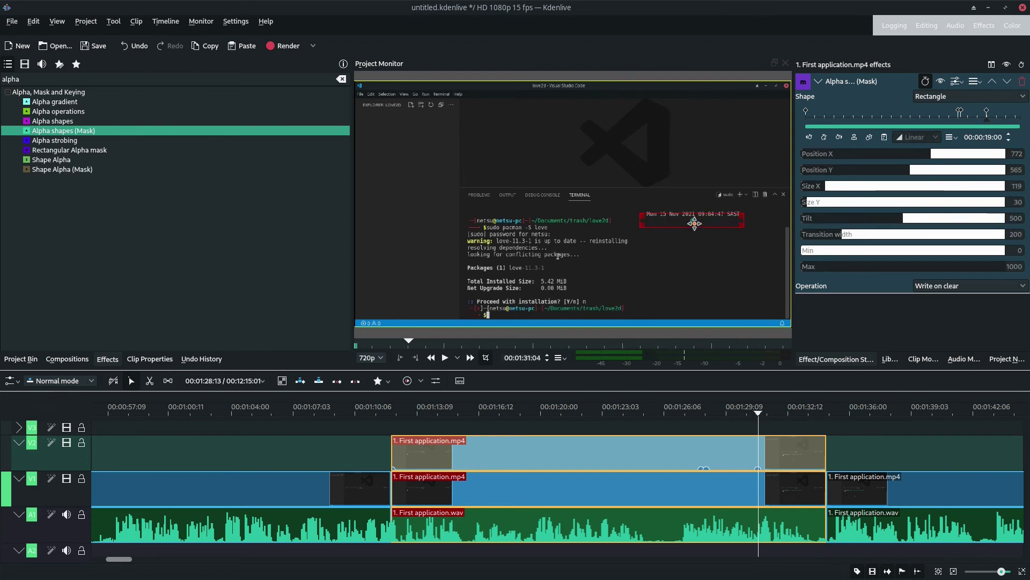
drag(694, 221, 691, 215)
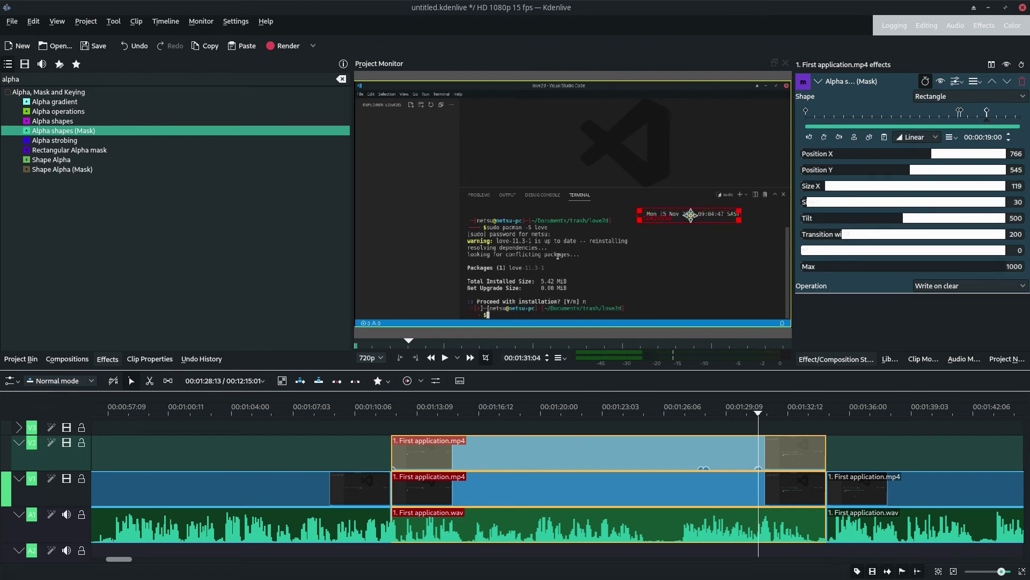
key(Right)
key(Right)
key(Right)
key(Right)
key(Right)
key(Right)
key(Right)
key(Right)
key(Right)
key(Right)
key(Right)
key(Right)
key(Right)
key(Right)
key(Right)
key(Right)
key(Right)
key(Right)
key(Right)
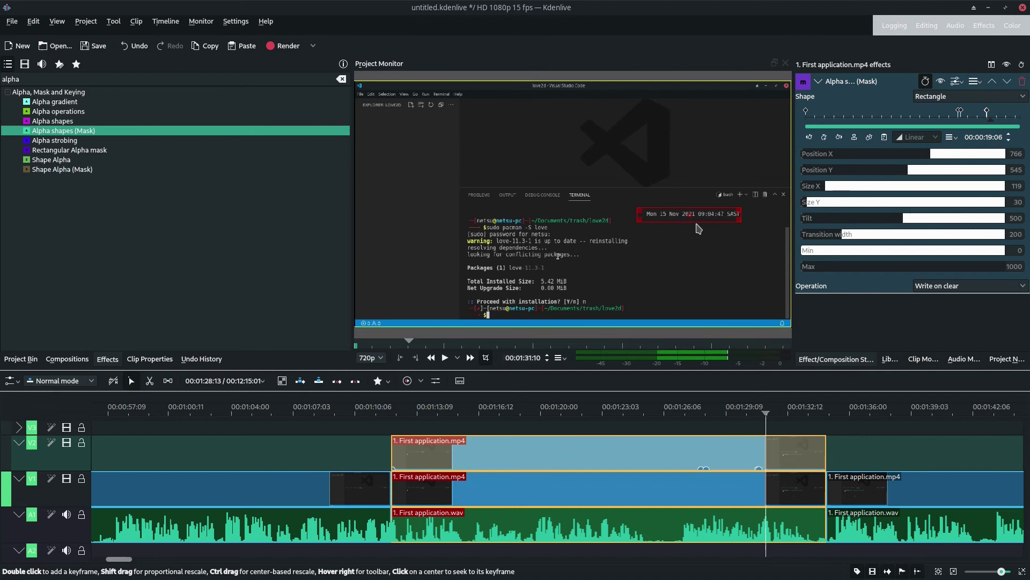
key(Right)
key(Right)
key(Right)
key(Right)
key(Right)
key(Right)
key(Right)
key(Right)
key(Right)
key(Right)
key(Right)
key(Right)
key(Right)
key(Right)
key(Right)
key(Right)
key(Right)
key(Right)
key(Right)
key(Right)
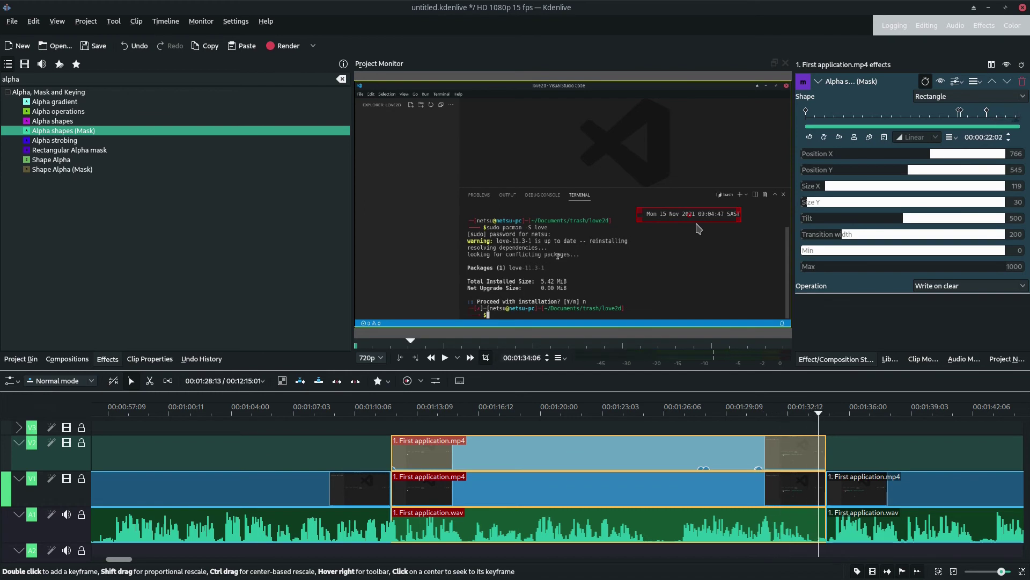
key(Left)
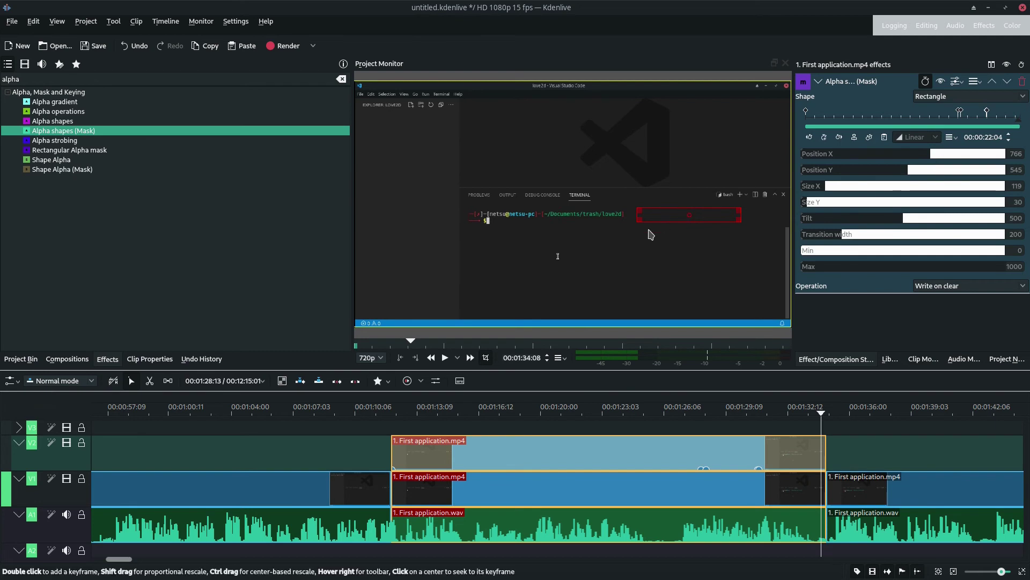
Search effects for 'blur' and drop Gaussian Blur onto the V2 copy, below Alpha shapes (Mask)
click(523, 434)
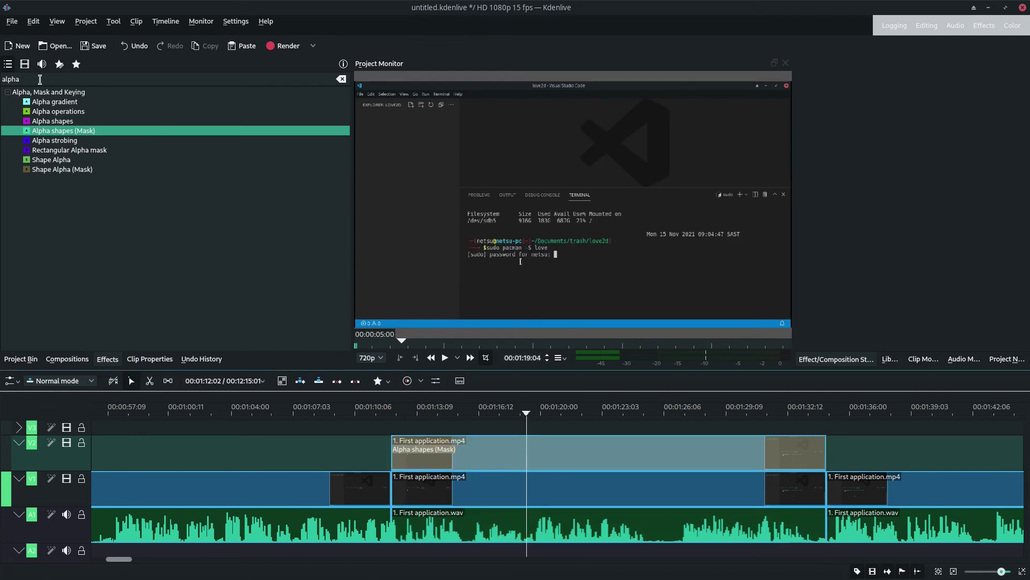
click(39, 79)
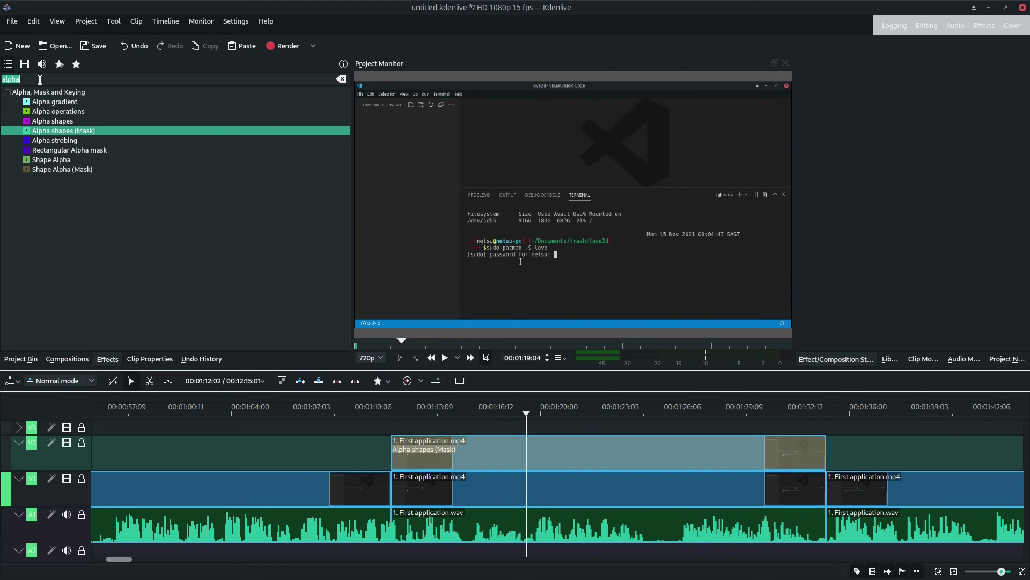
text(blur)
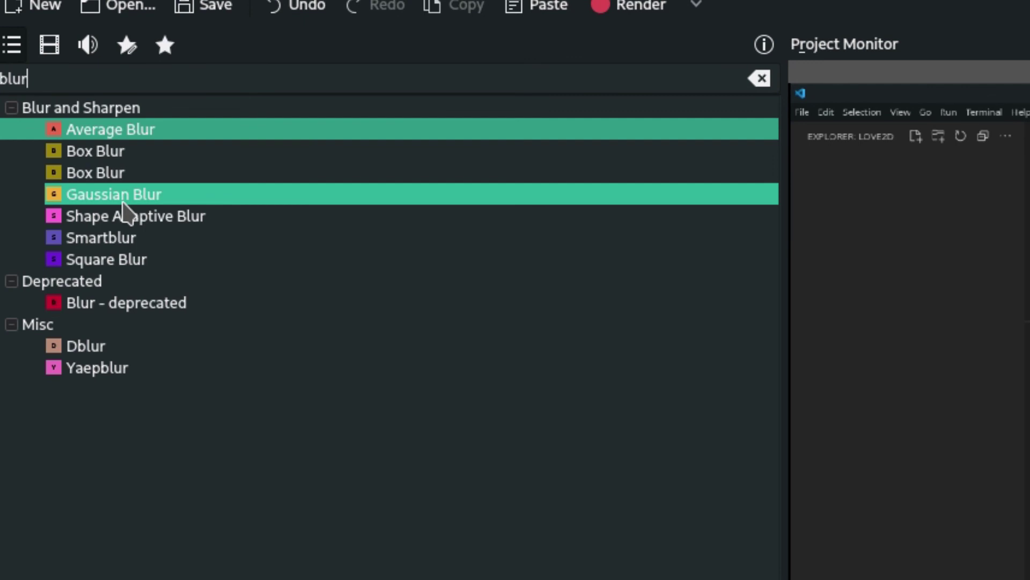
drag(122, 203, 884, 483)
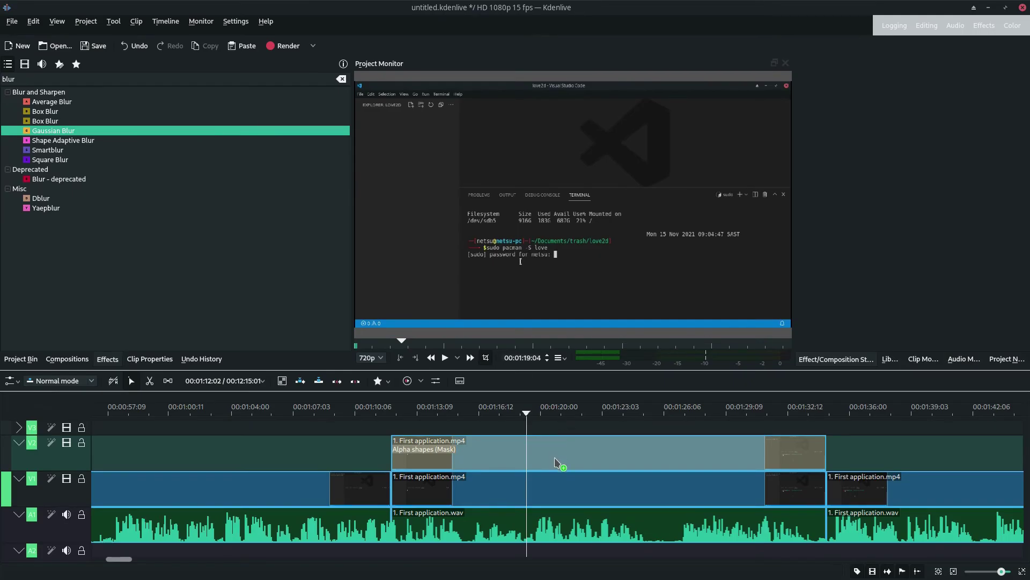
drag(555, 461, 557, 462)
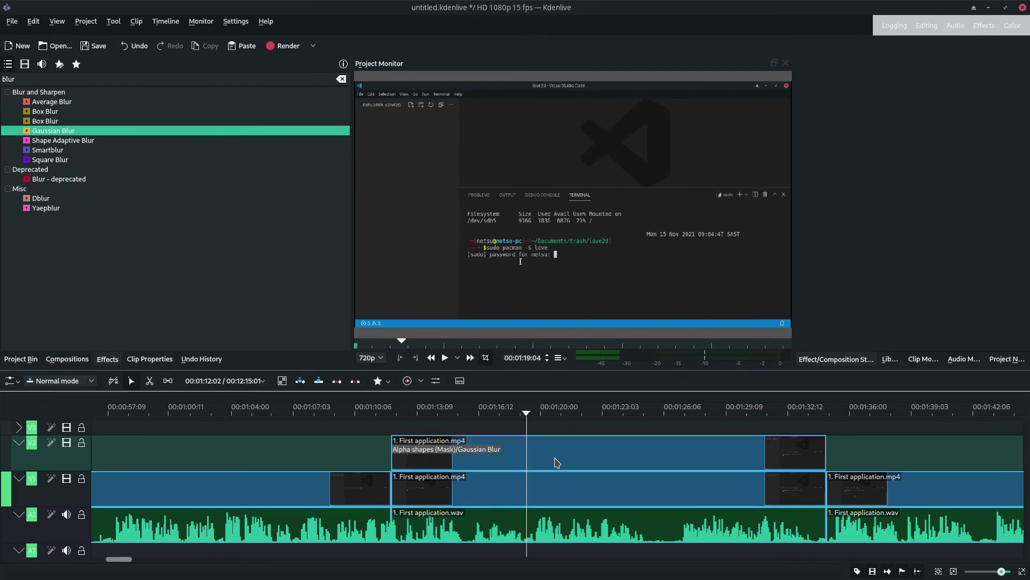
click(504, 448)
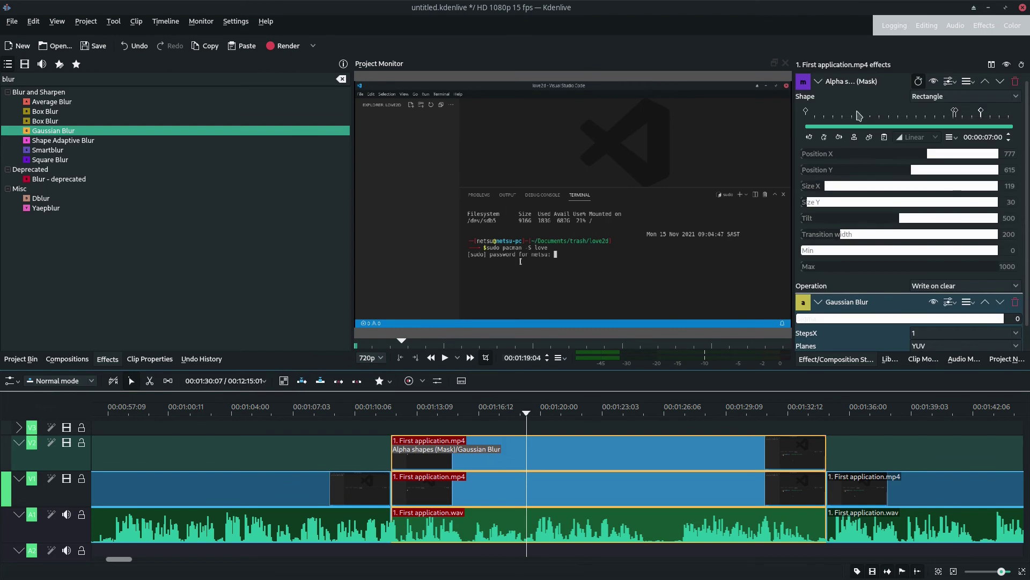
Collapse the Alpha shapes (Mask) settings and drag the Gaussian Blur sigma up to 56
click(819, 81)
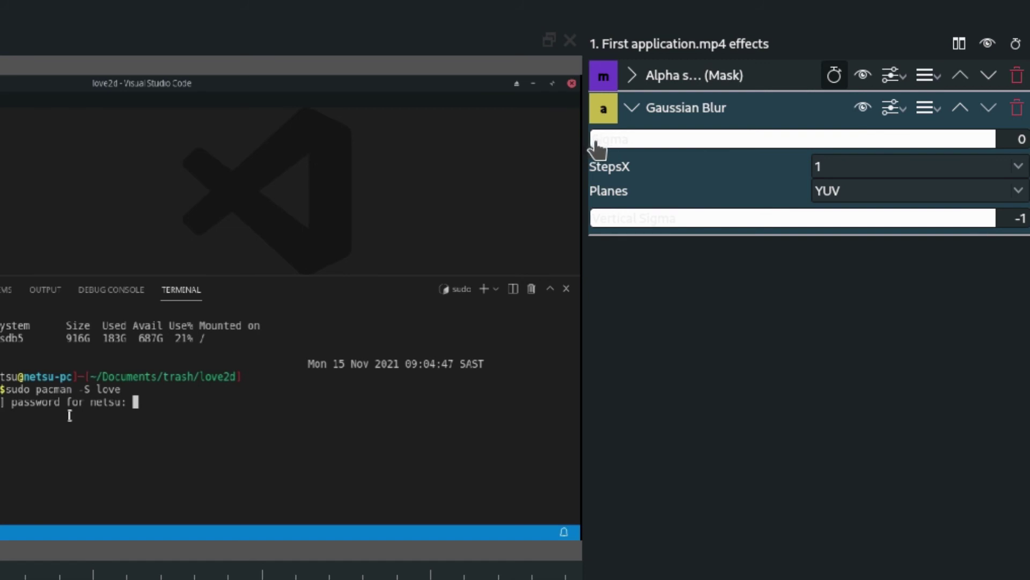
mouse_move(596, 146)
mouse_down()
mouse_move(1000, 147)
mouse_move(584, 134)
mouse_move(612, 137)
mouse_up()
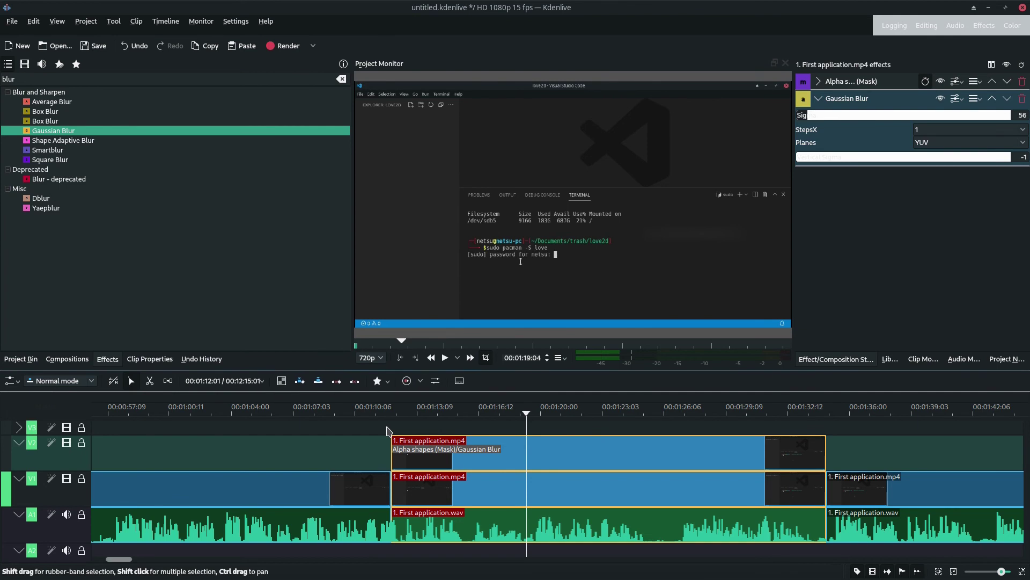
Play the edit from near the clip start, then step back to 01:28:00 to inspect the blur
click(387, 430)
key(space)
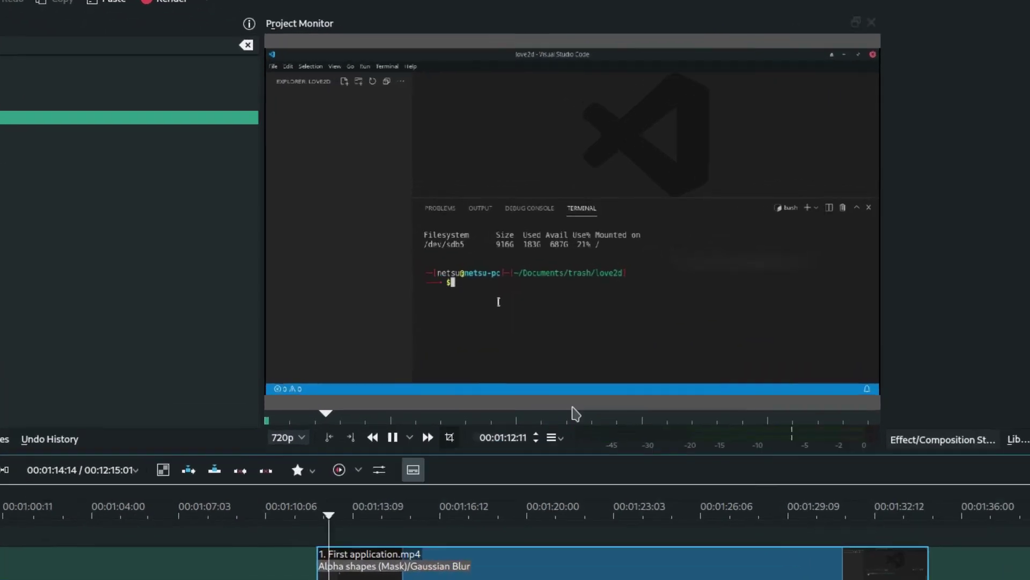
key(space)
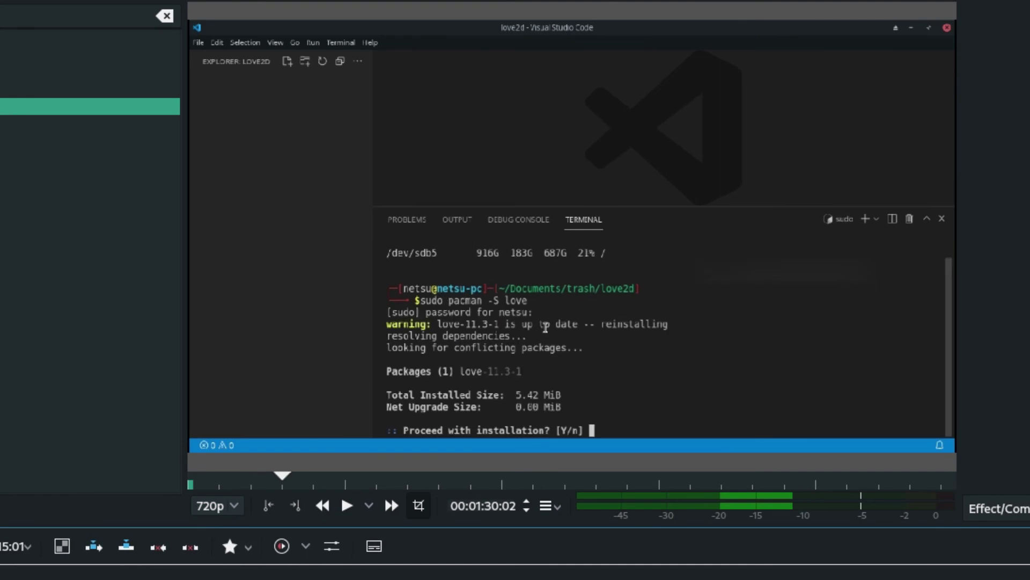
key(shift+Left)
key(shift+Left)
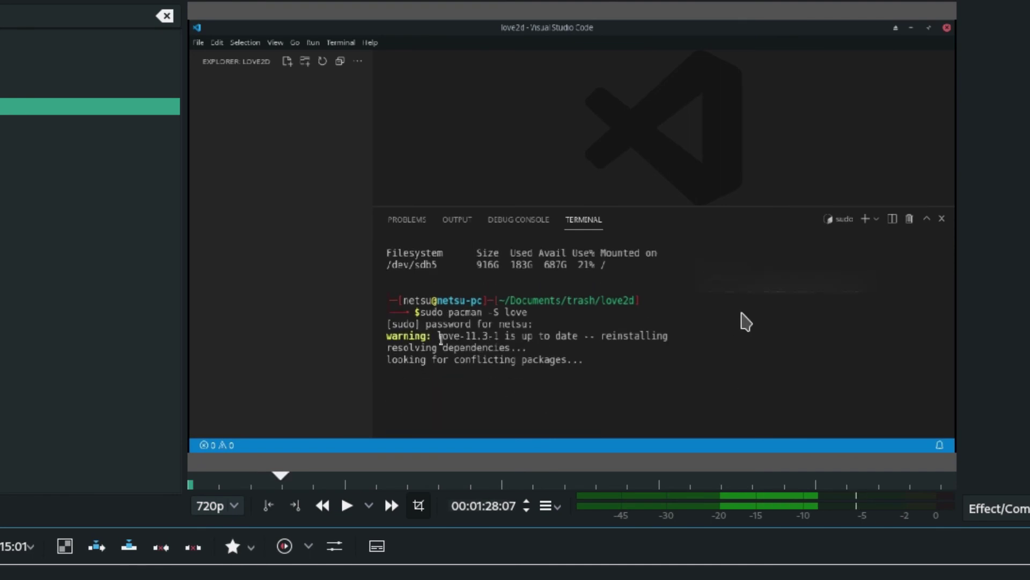
key(Left)
key(Left)
key(Left)
key(Left)
key(Left)
key(Left)
key(Left)
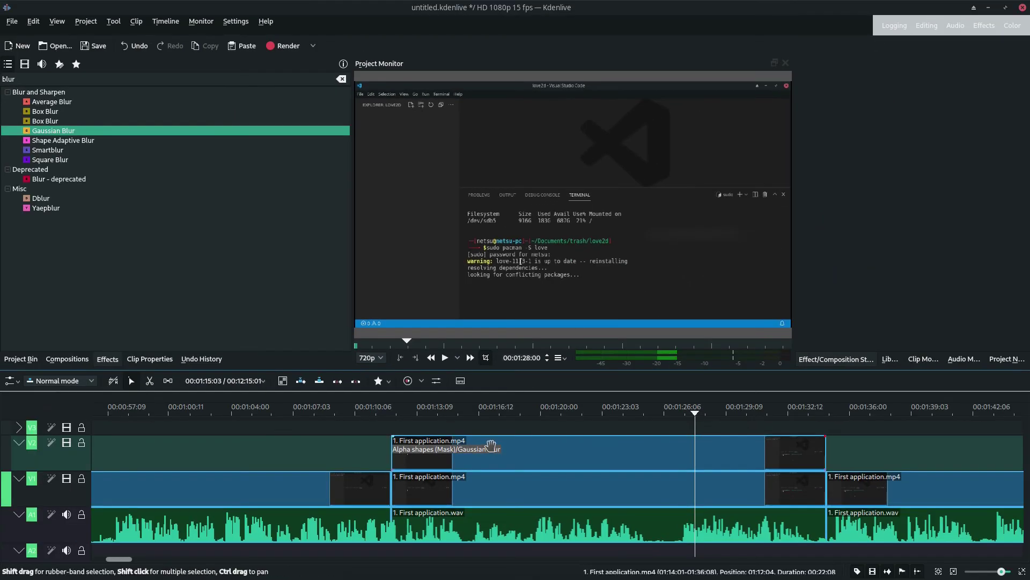
Check the Alpha shapes (Mask) settings on the V2 copy, then replay from 00:01:27:10
click(638, 453)
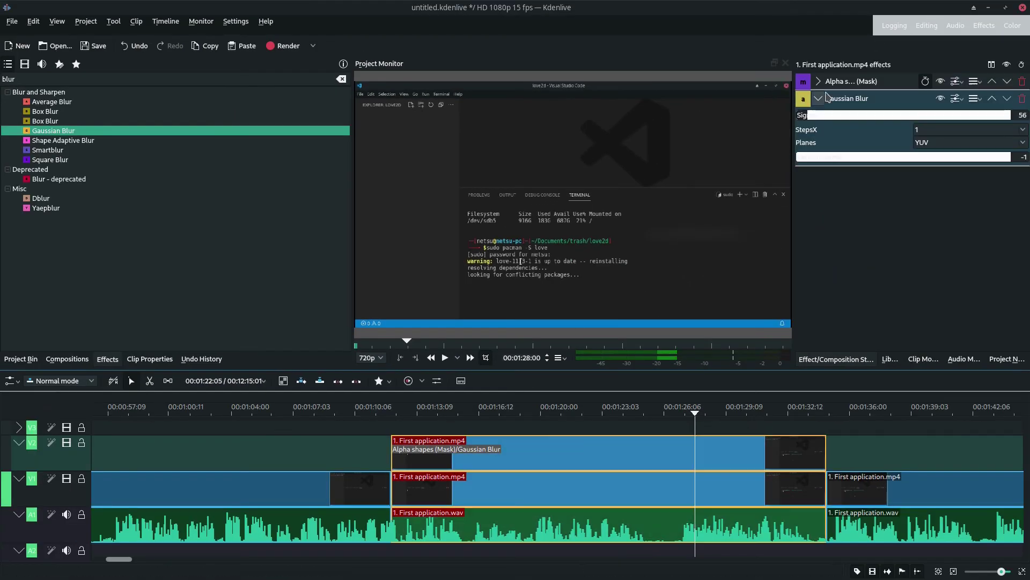
click(818, 82)
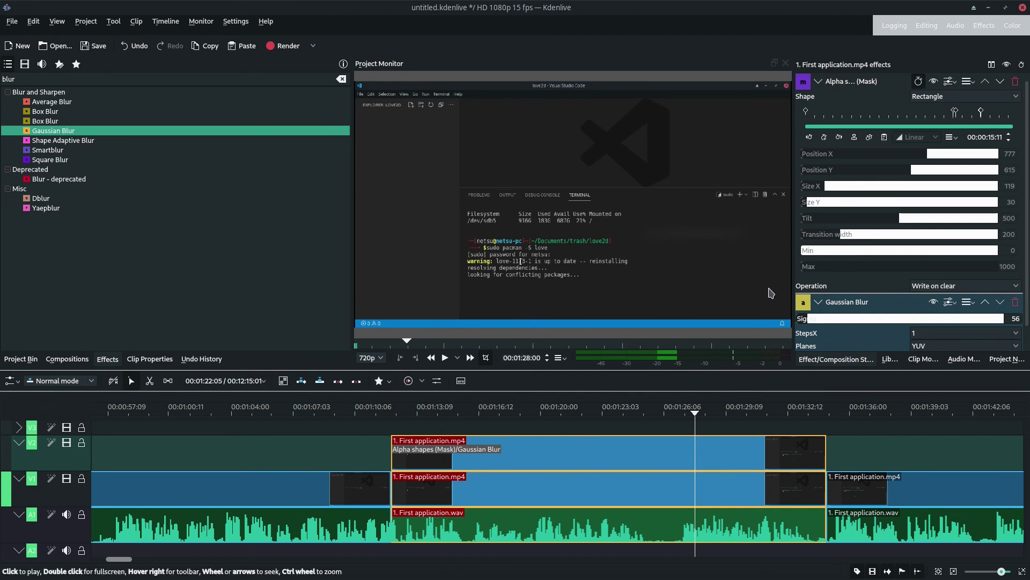
click(818, 82)
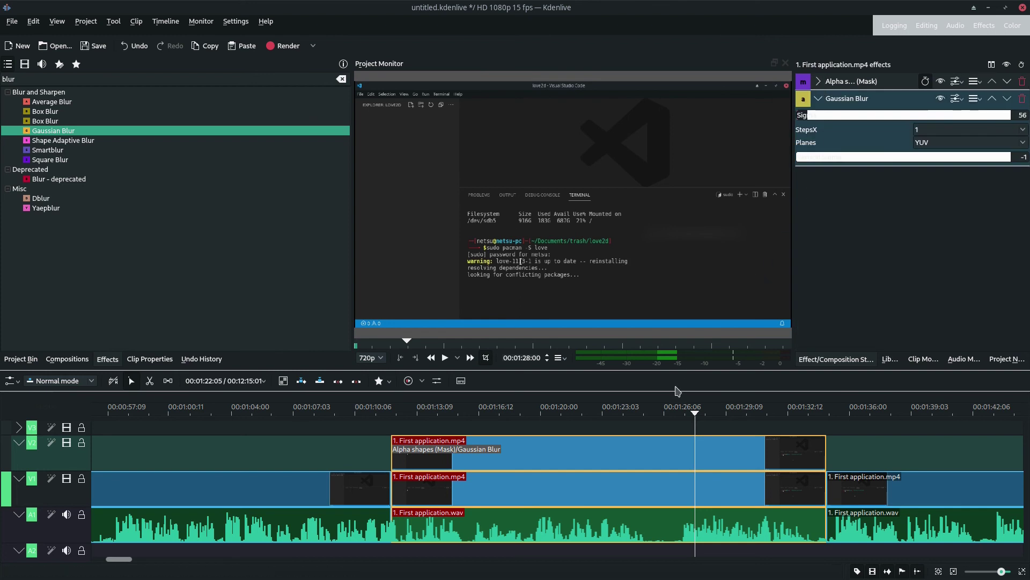
click(688, 424)
key(space)
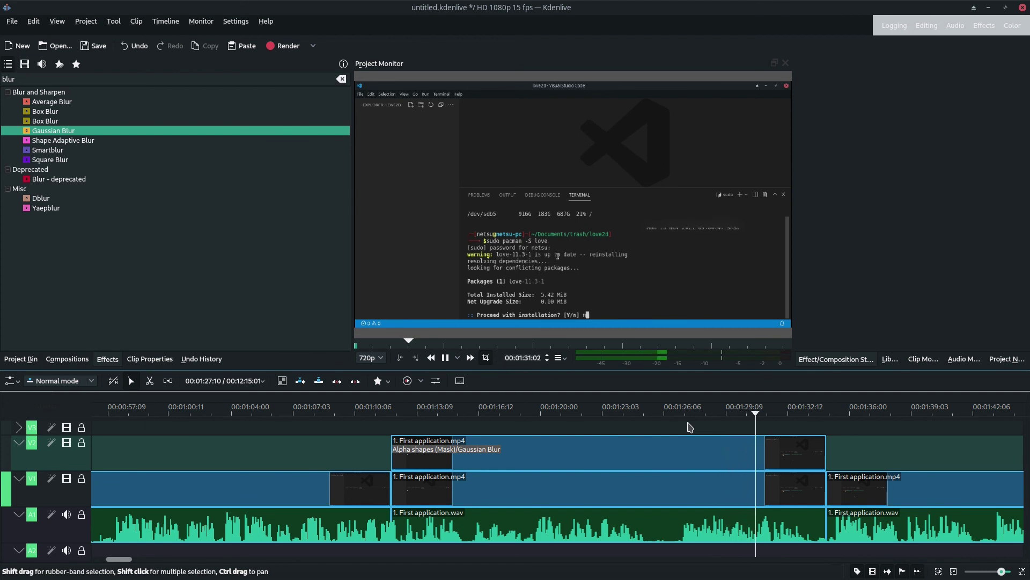
Stop playback, expand the mask settings on the V2 copy and step to 01:30:10 where text scrolls
key(space)
drag(769, 434, 743, 447)
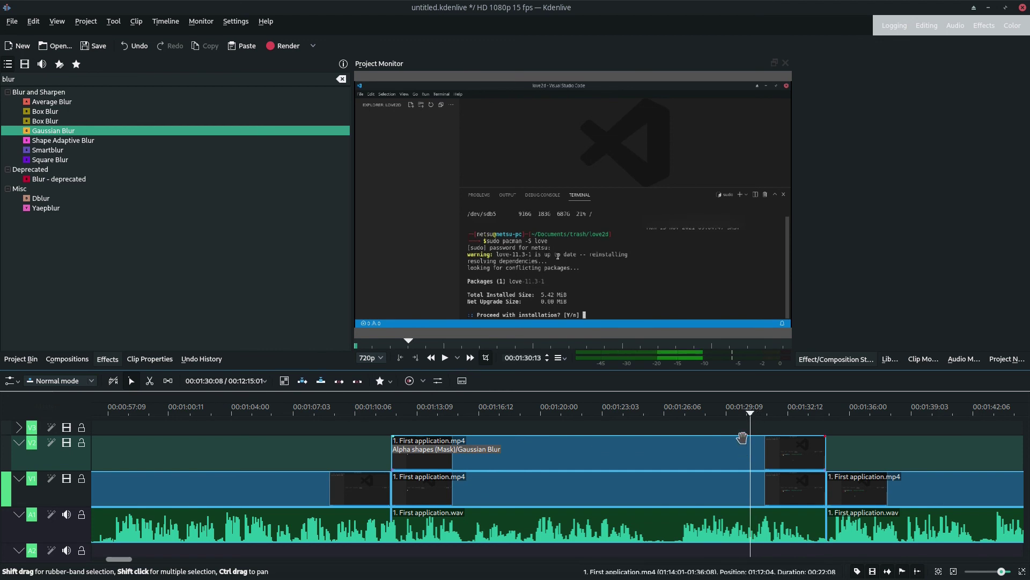
click(743, 447)
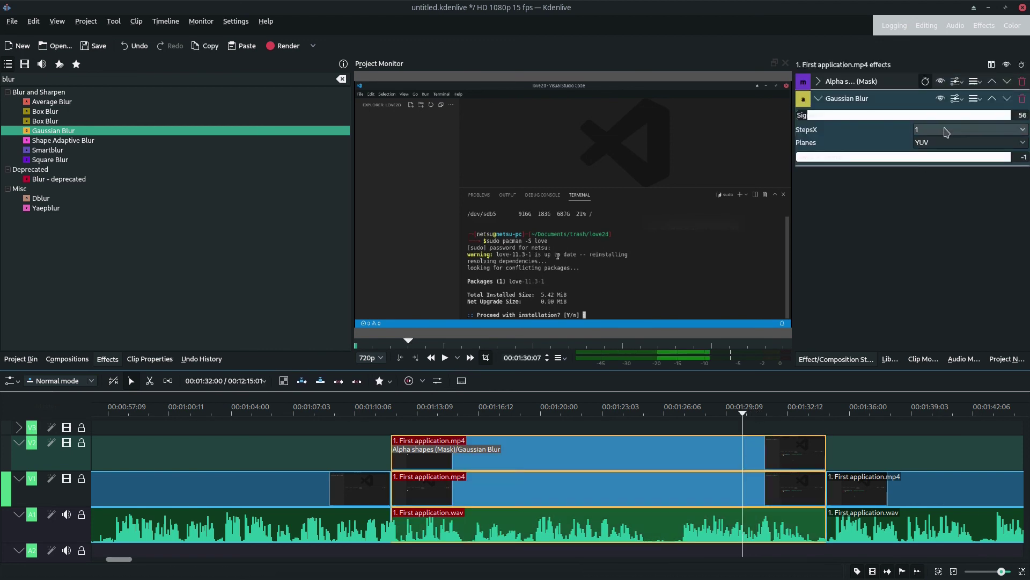
click(818, 81)
click(956, 113)
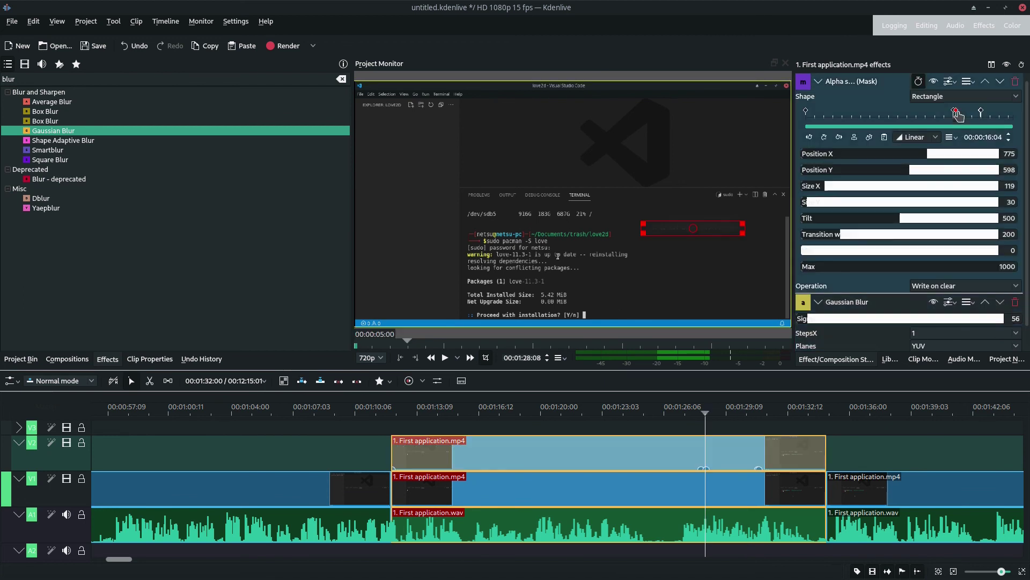
key(space)
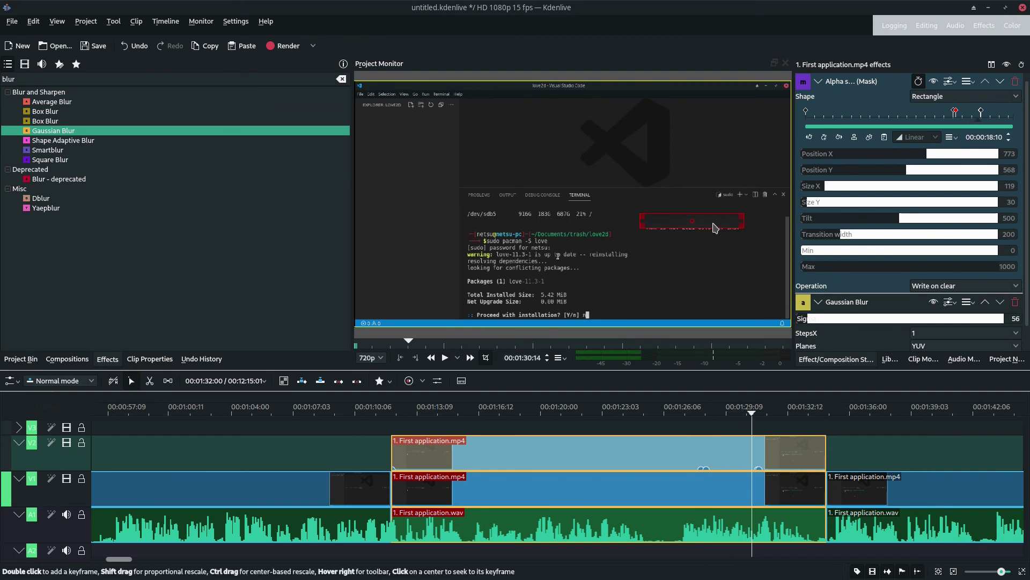
key(Left)
key(Left)
key(Left)
key(Left)
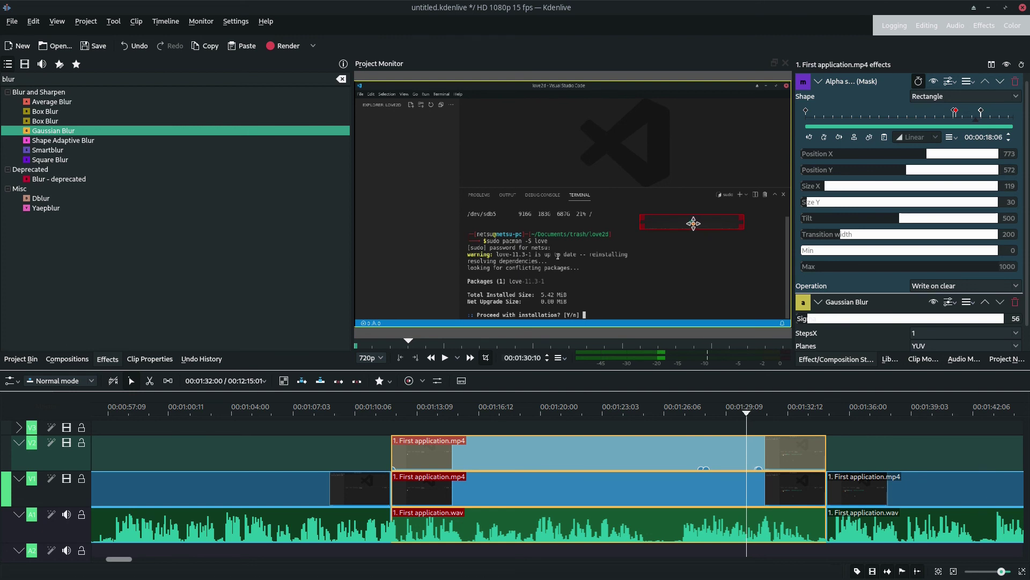
Add a mask keyframe there and drag the rectangle down onto the timestamp, around 772/565
click(693, 223)
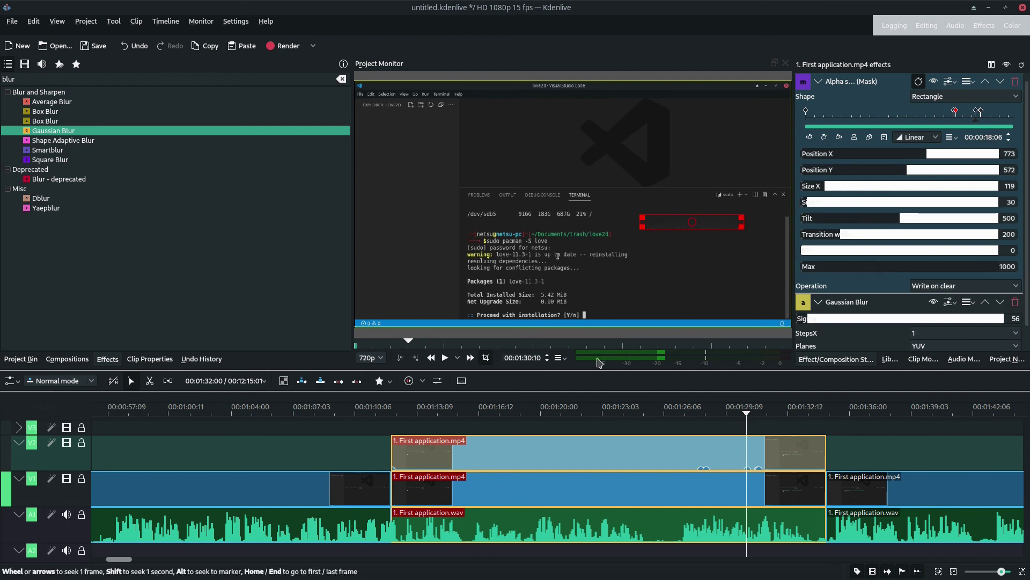
scroll(515, 357, up, 1)
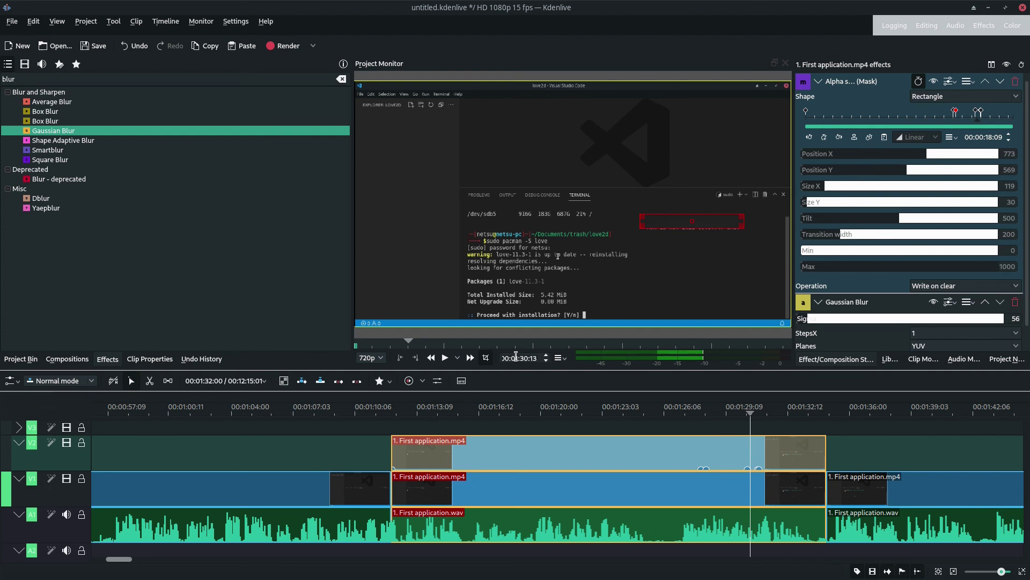
scroll(515, 356, up, 2)
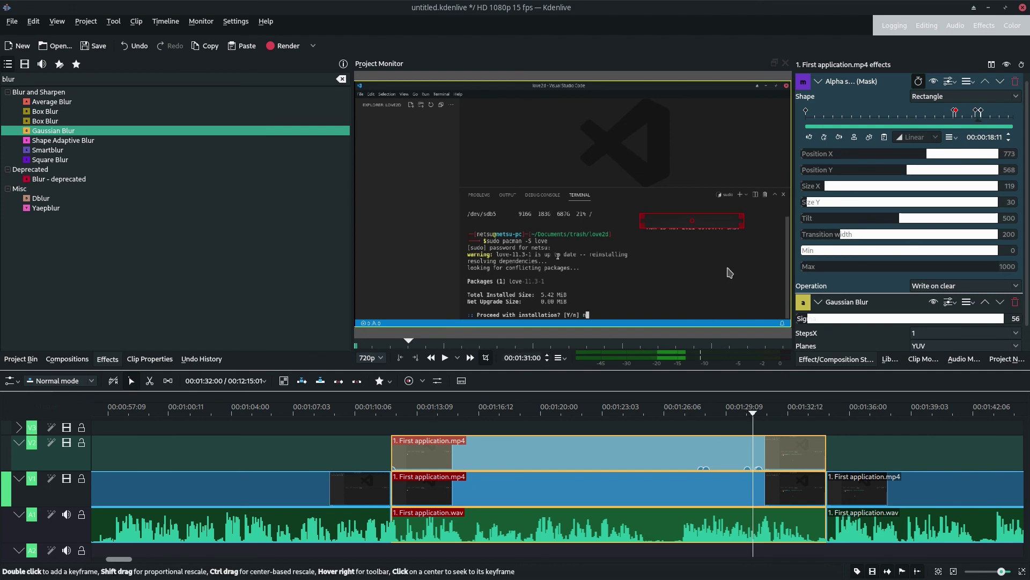
drag(691, 221, 690, 225)
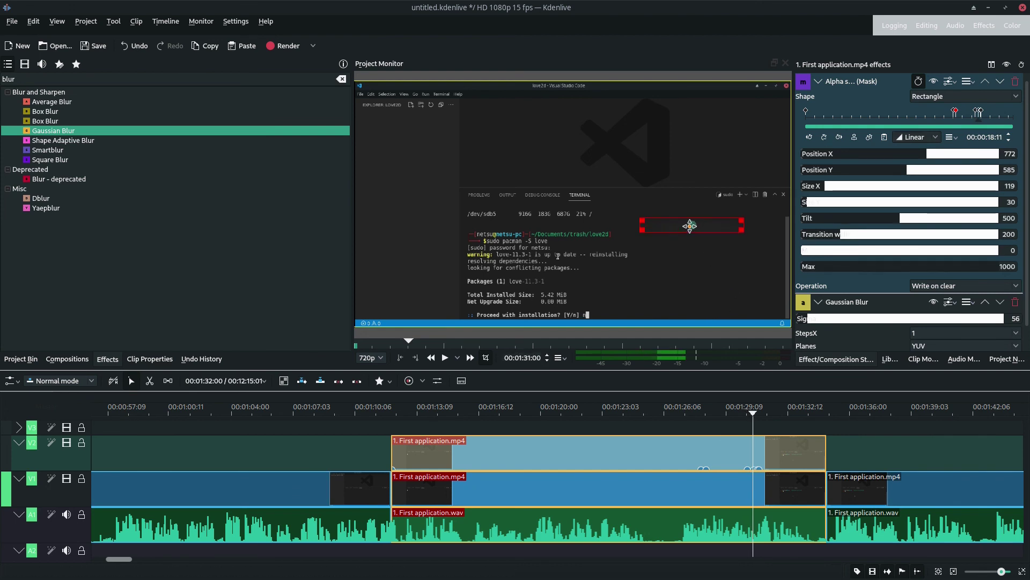
scroll(690, 226, up, 3)
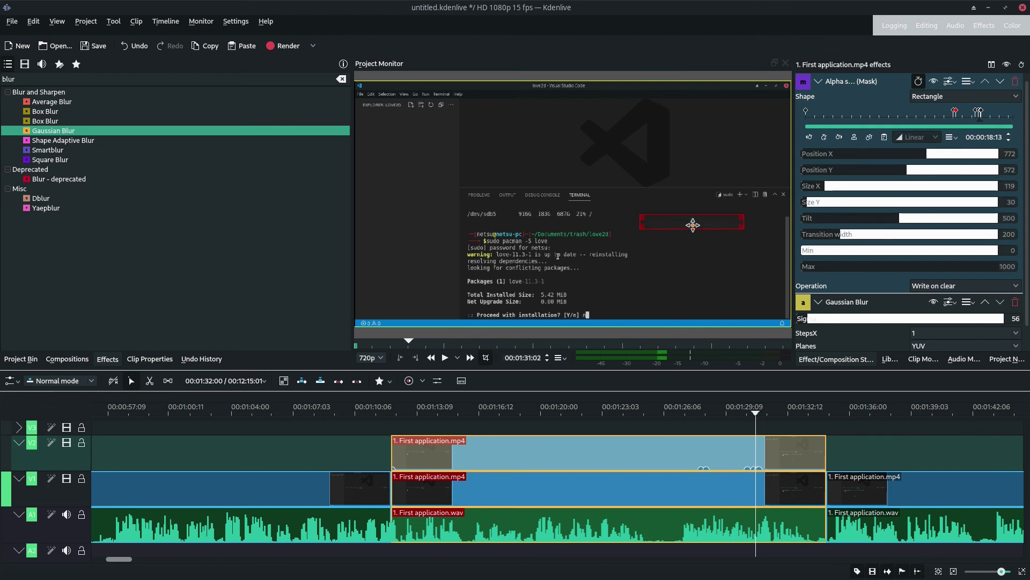
scroll(690, 220, up, 2)
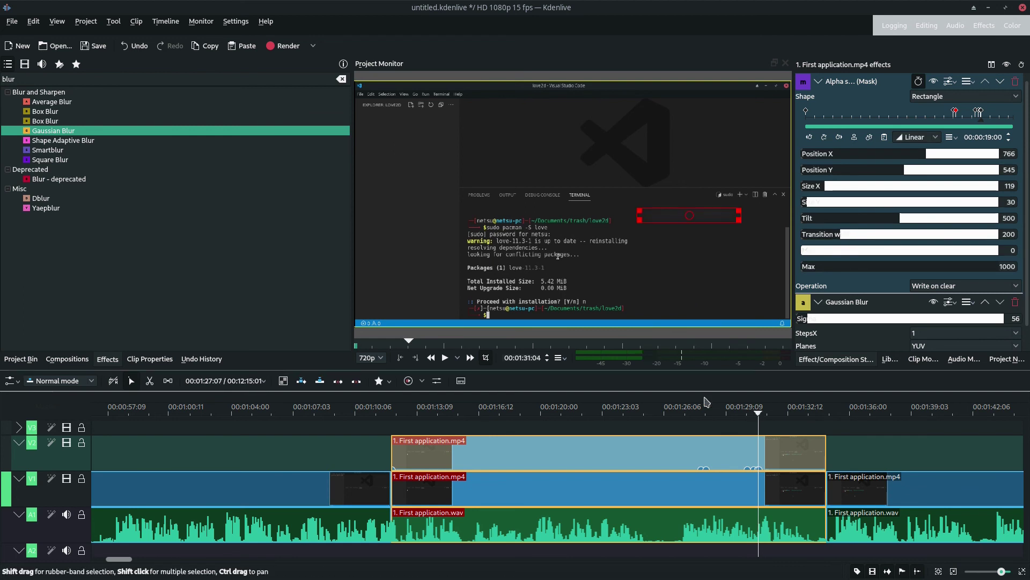
Play from 00:01:29:10 to 01:34:14 to confirm the blur stays over the timestamp
click(728, 429)
key(space)
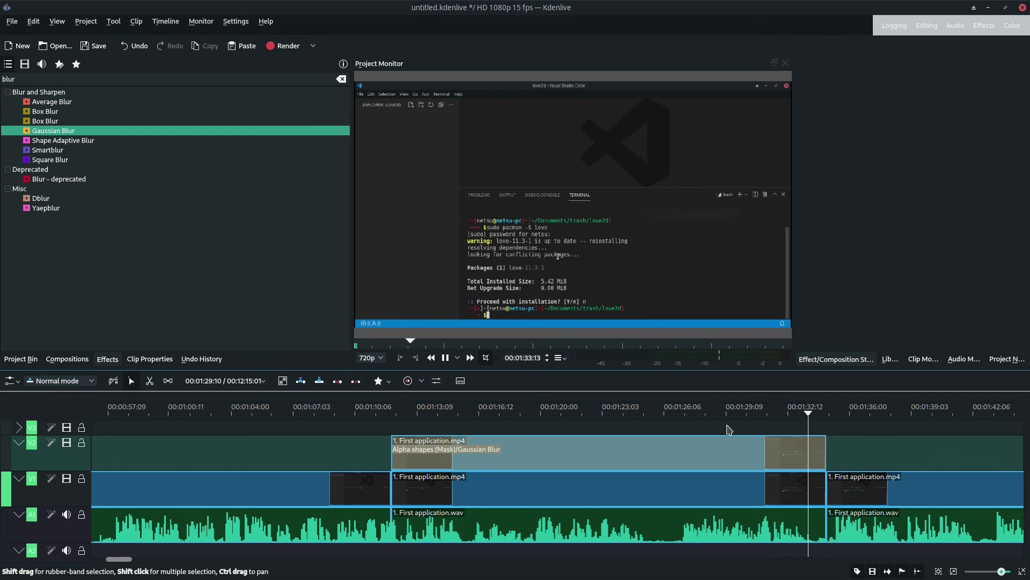
key(space)
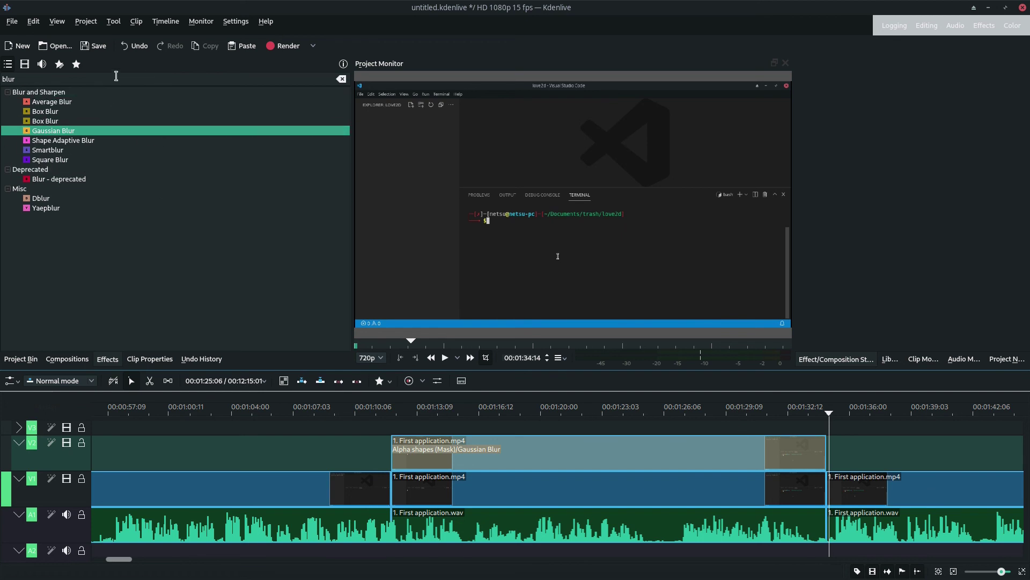
Search the effects for 'alpha' and select the V2 copy to show its mask and blur
key(ctrl+a)
text(alt)
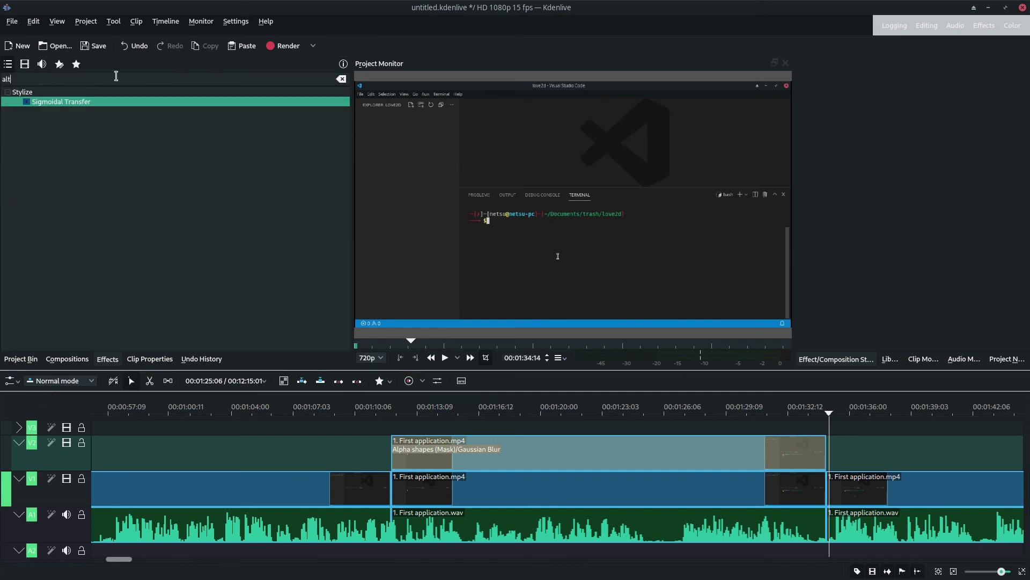
key(BackSpace)
text(pha)
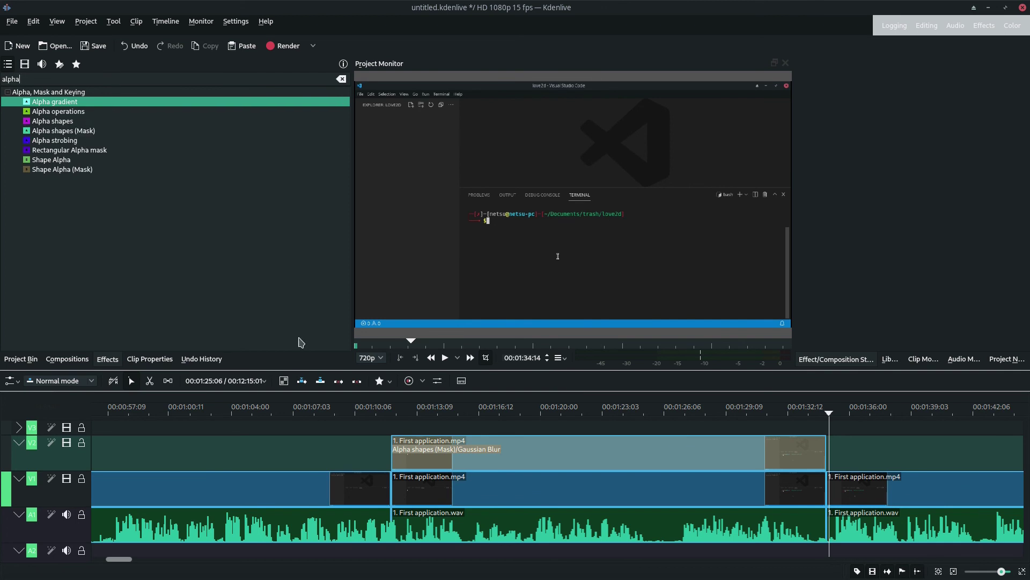
click(572, 453)
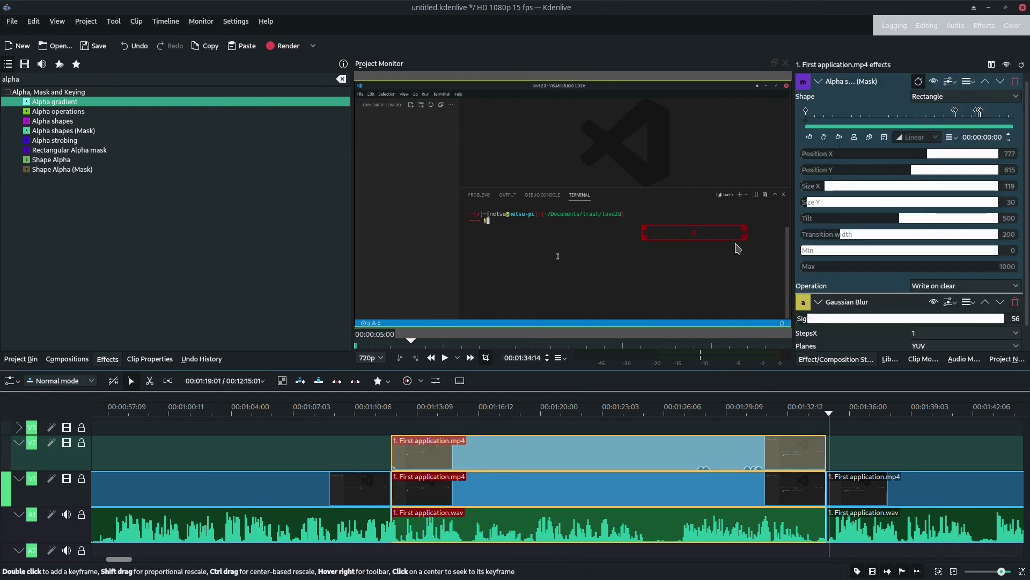